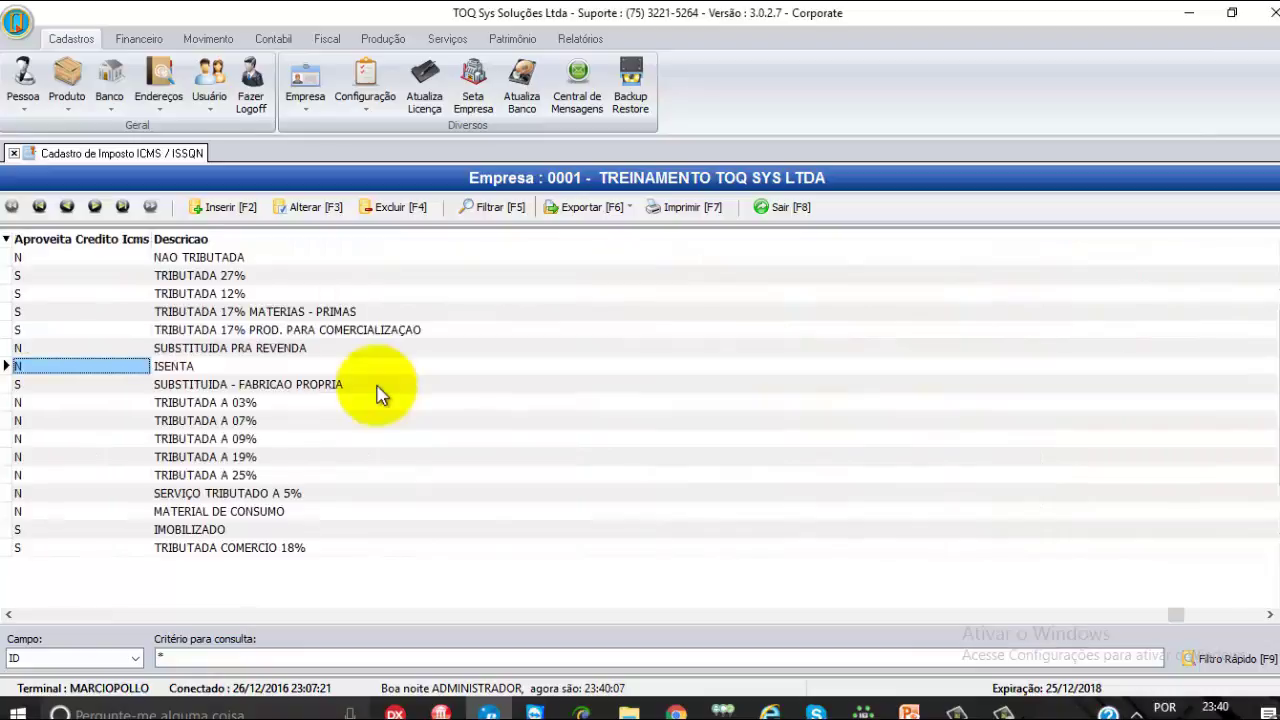
# Review the descriptions of the ICMS tax records, comparing the taxed 27%, 17% raw-material, 17% commercialization and SUBSTITUIDA PRA REVENDA entries.
pyautogui.press('Up')
pyautogui.press('Up')
pyautogui.press('Up')
pyautogui.press('Up')
pyautogui.press('Up')
pyautogui.press('Up')
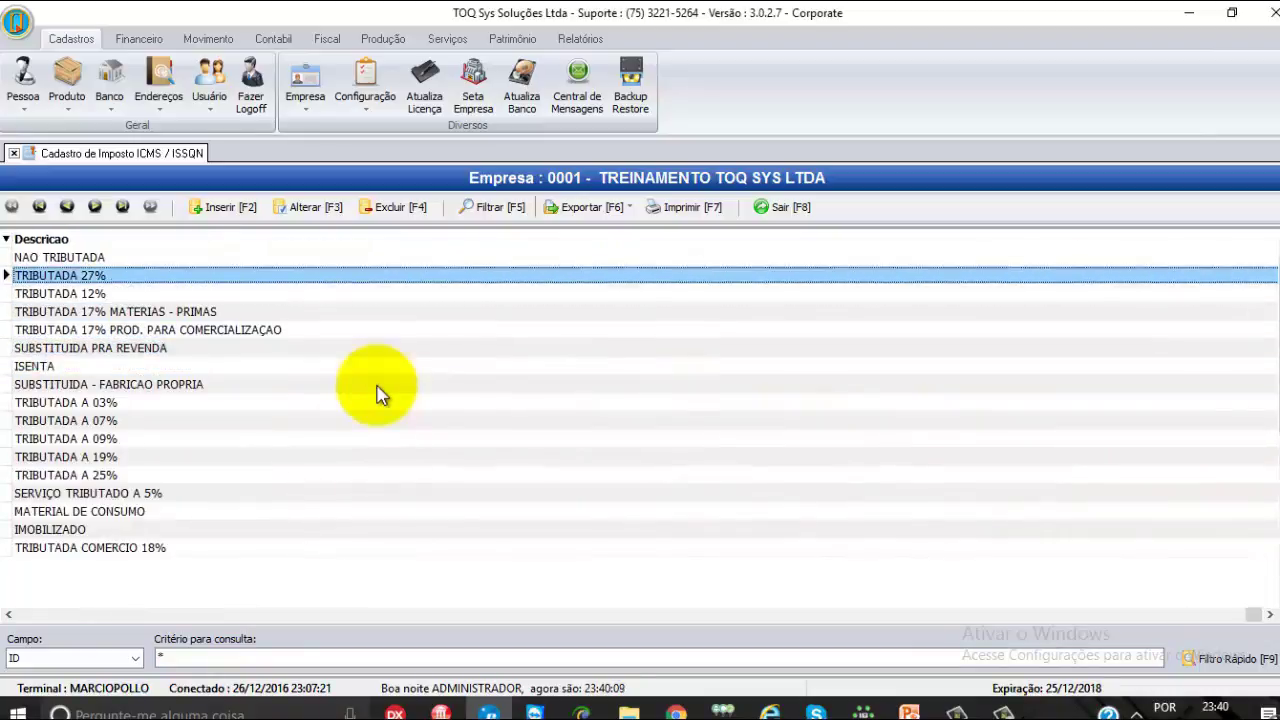
pyautogui.press('Down')
pyautogui.press('Down')
pyautogui.press('Down')
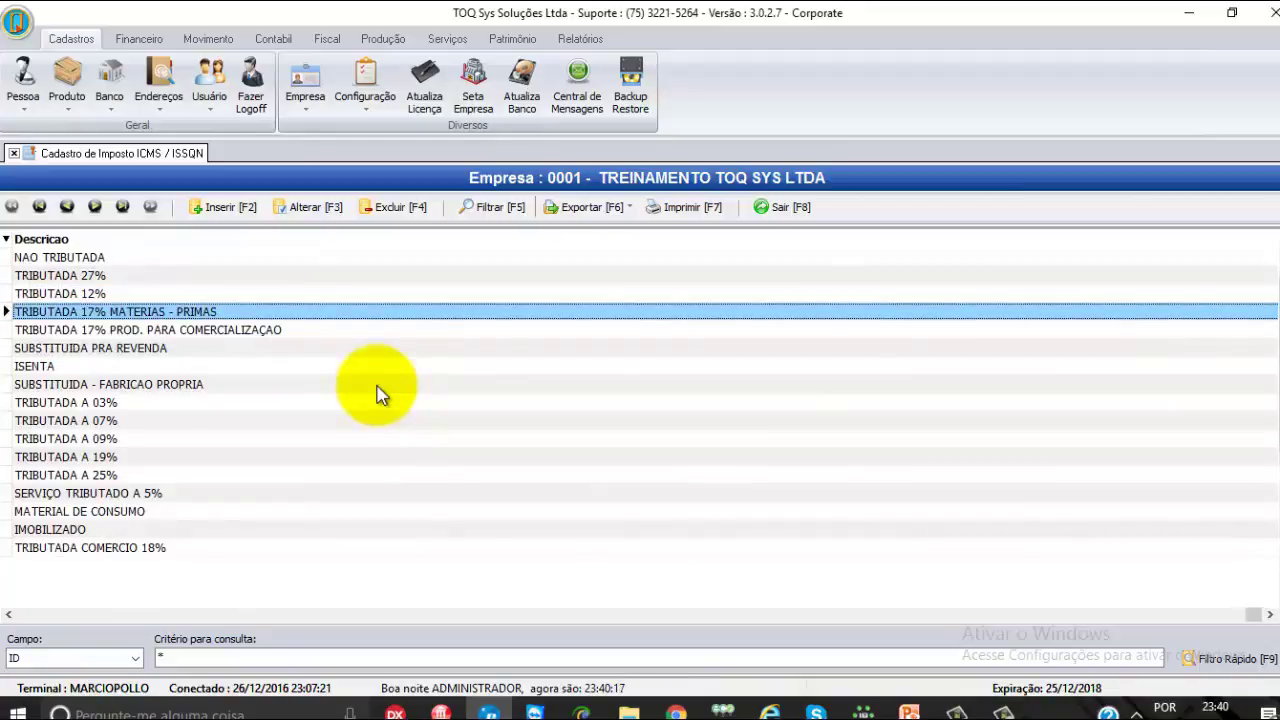
pyautogui.press('Down')
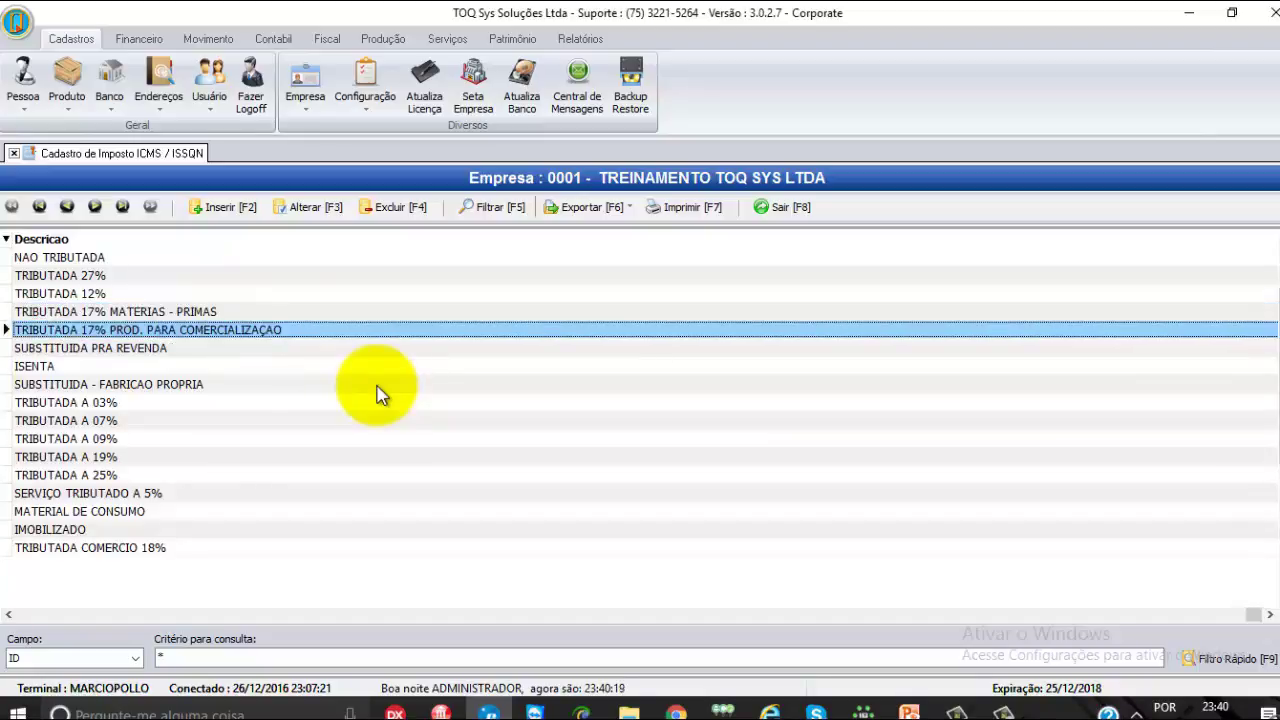
pyautogui.press('Down')
pyautogui.press('Down')
pyautogui.press('Up')
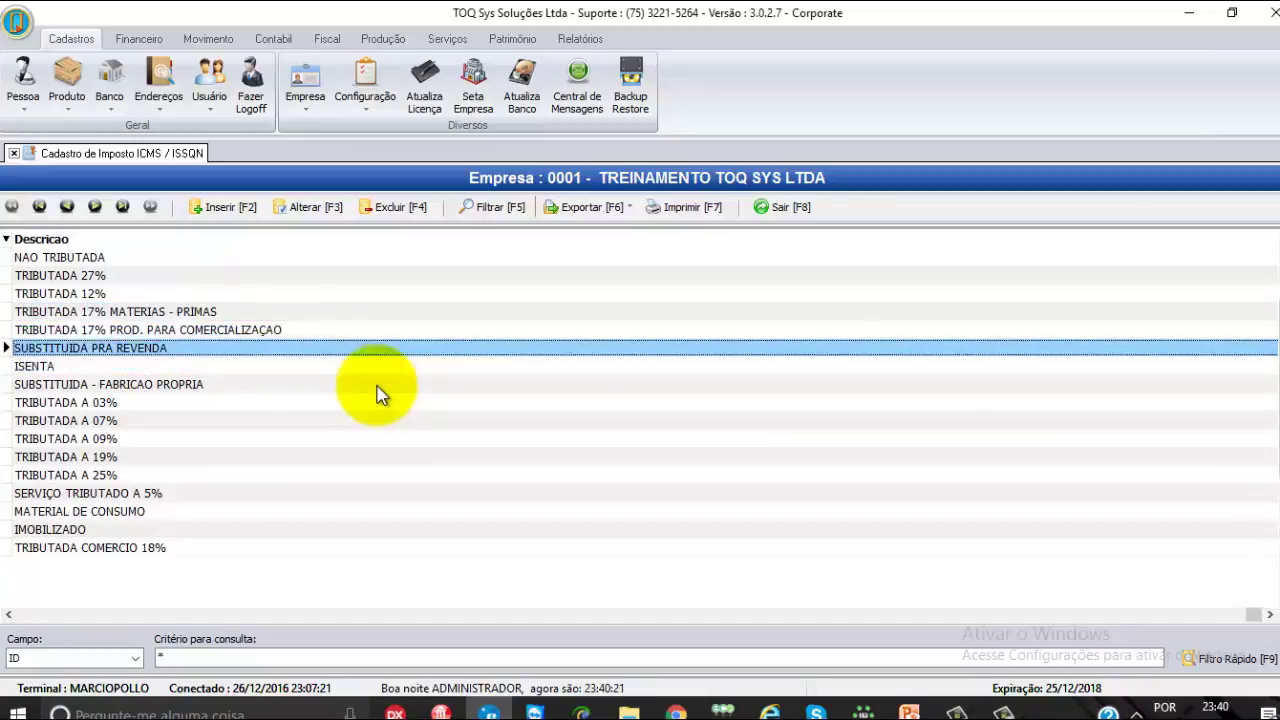
pyautogui.press('Up')
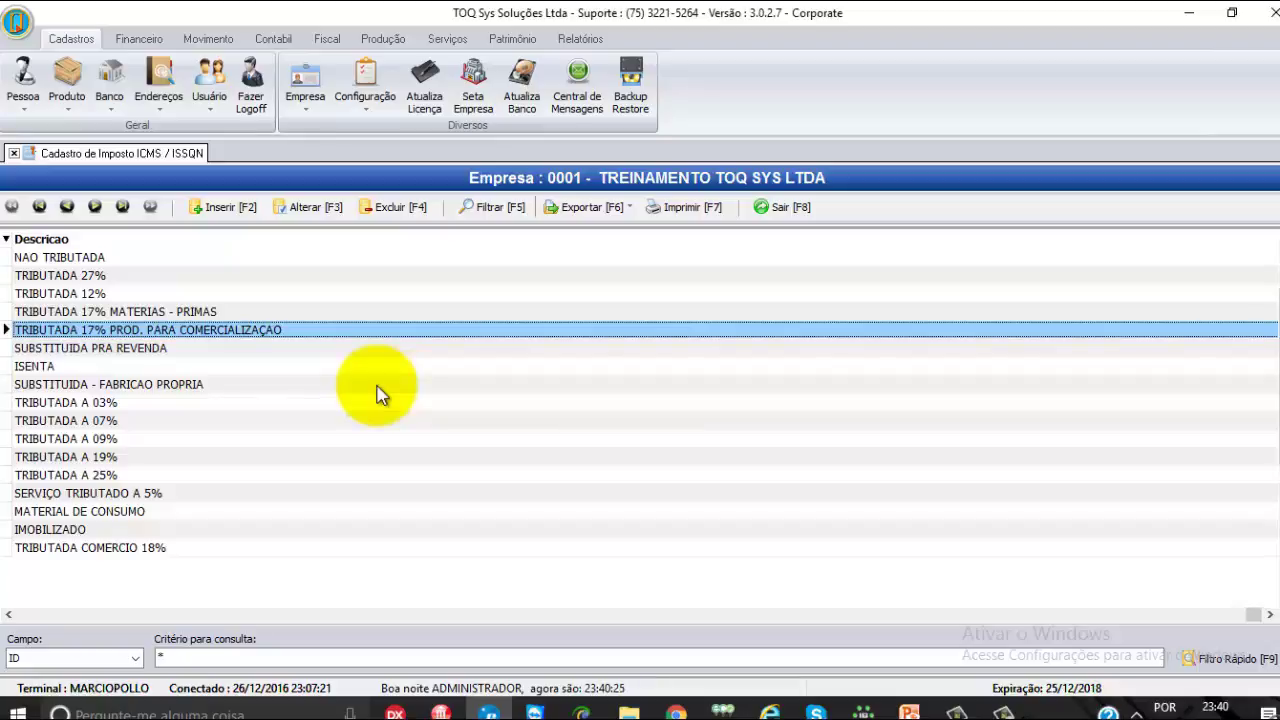
pyautogui.press('Up')
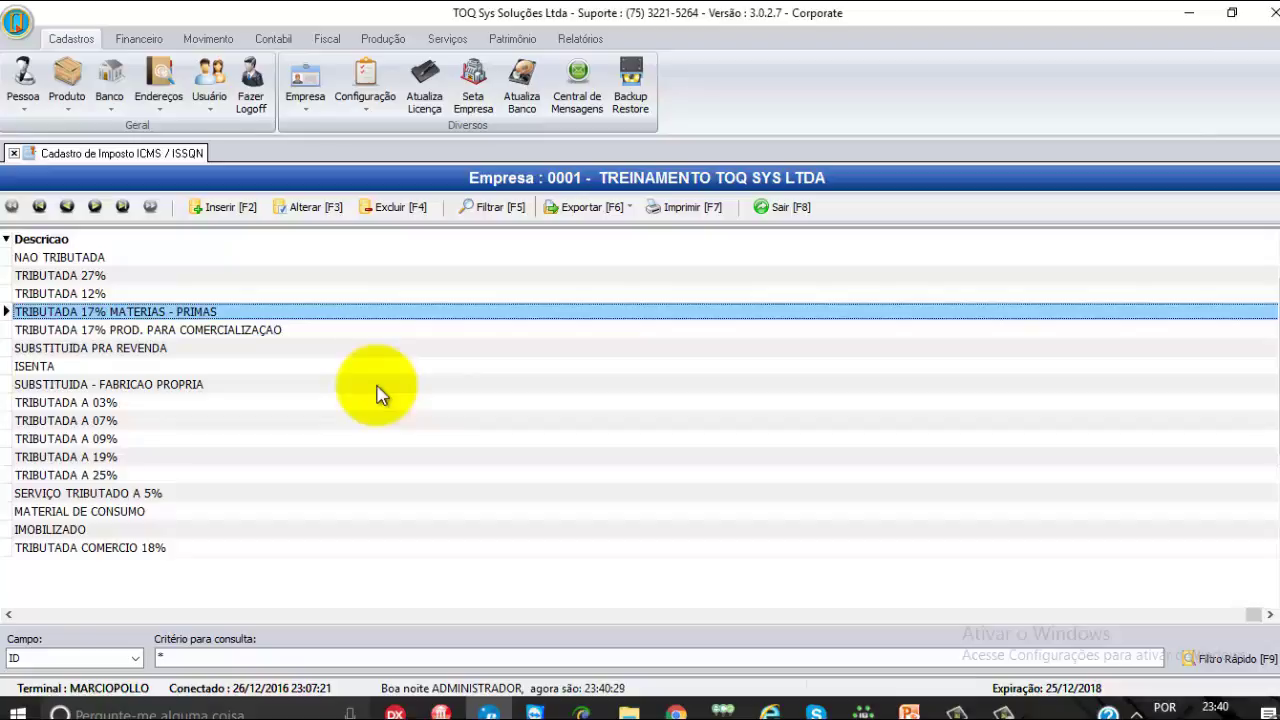
pyautogui.press('Down')
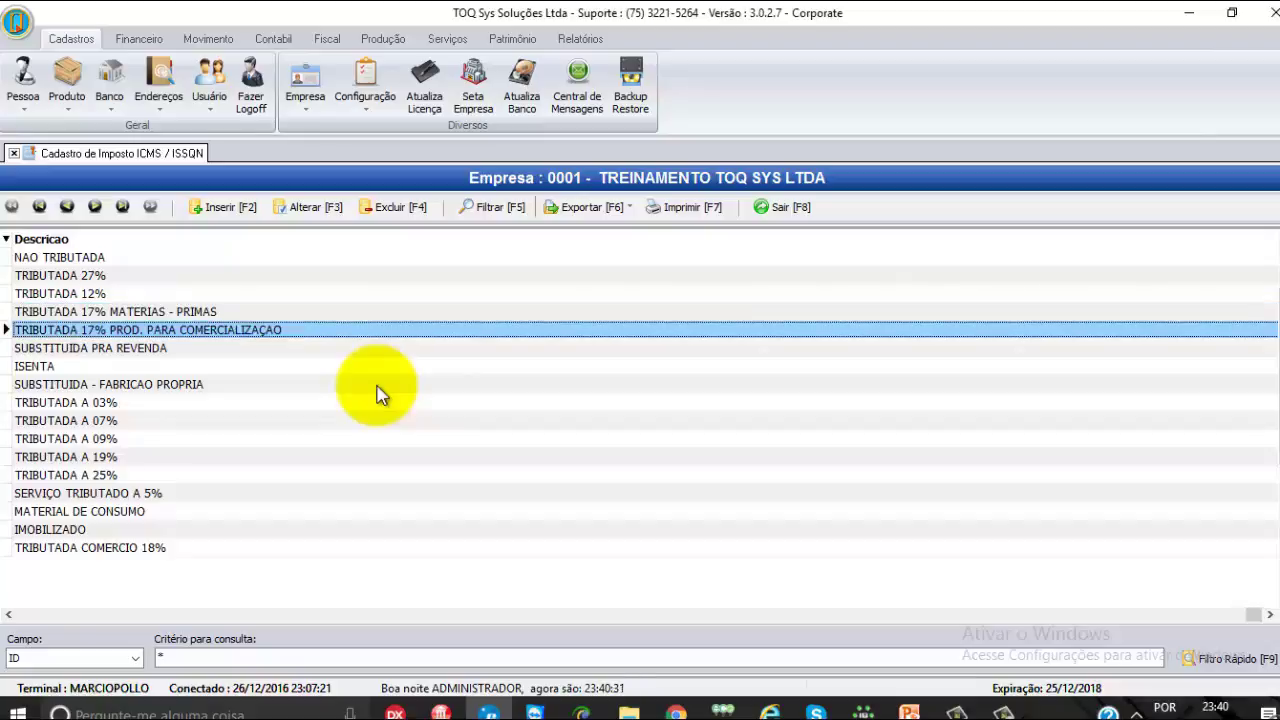
# Open the TRIBUTADA 17% PROD. PARA COMERCIALIZAÇAO tax record for editing.
pyautogui.press('Left')
pyautogui.press('Left')
pyautogui.press('Left')
pyautogui.press('Left')
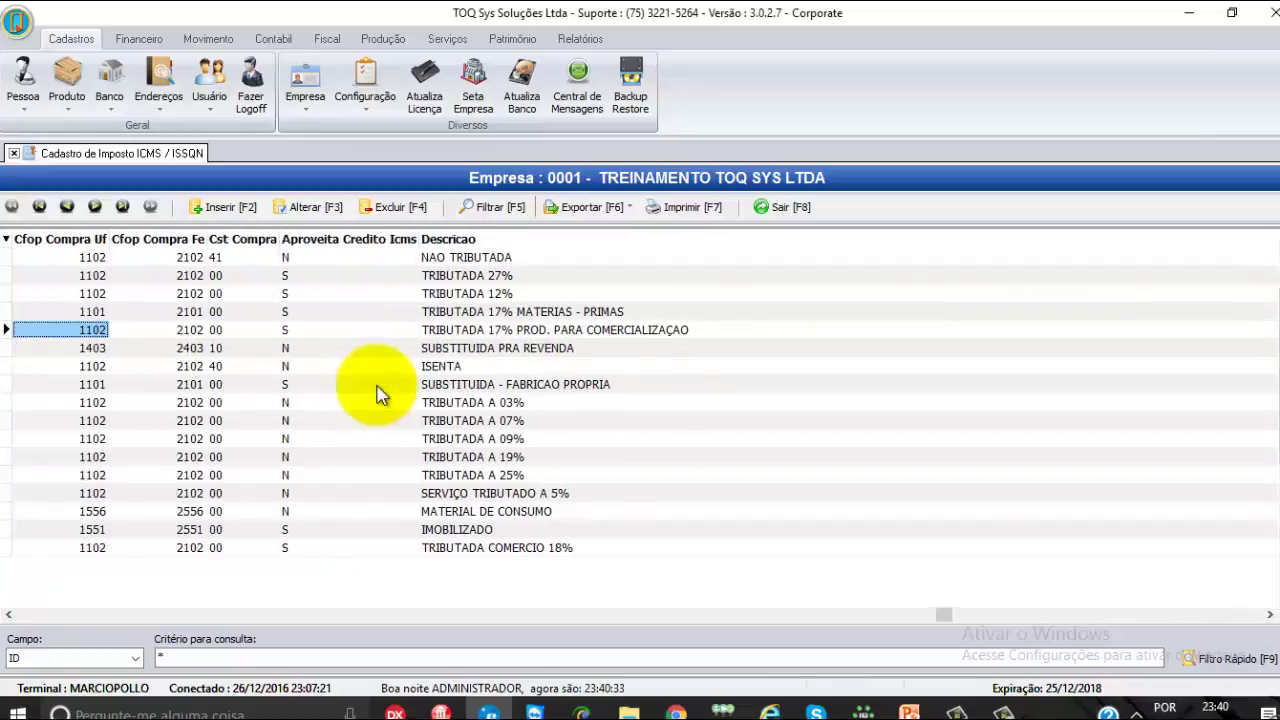
pyautogui.press('Left')
pyautogui.press('Left')
pyautogui.press('Left')
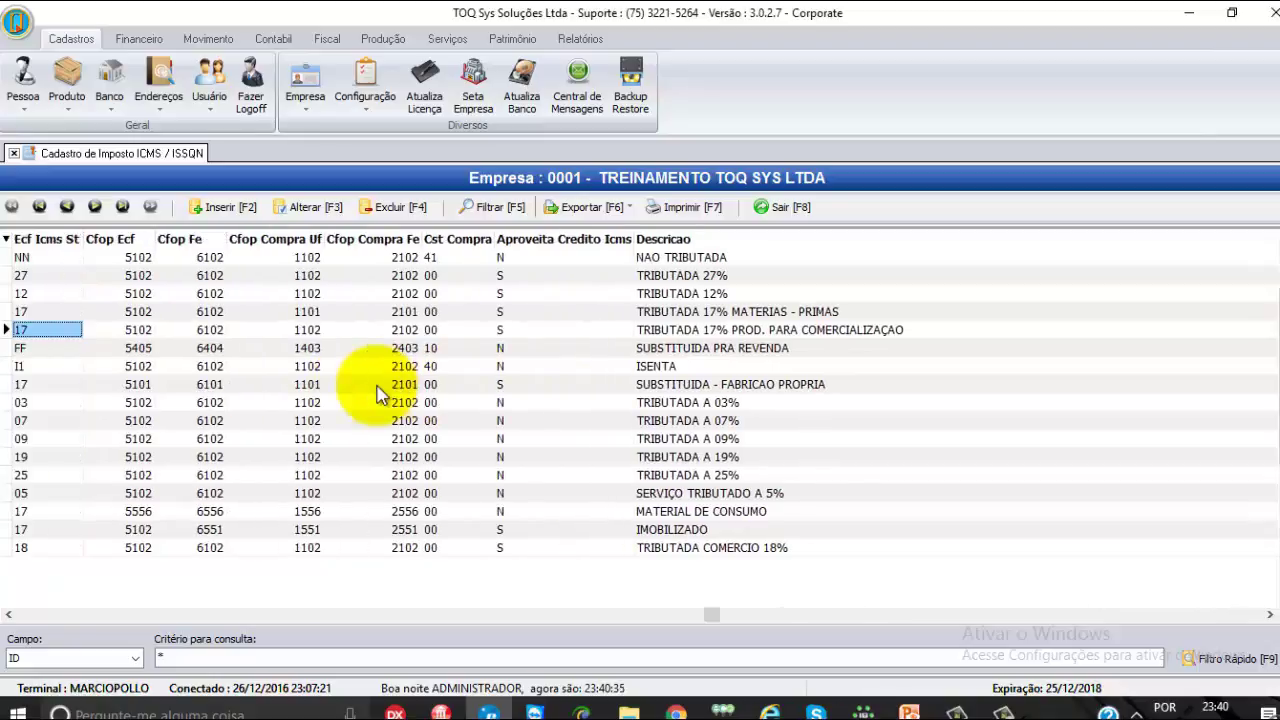
pyautogui.click(320, 208)
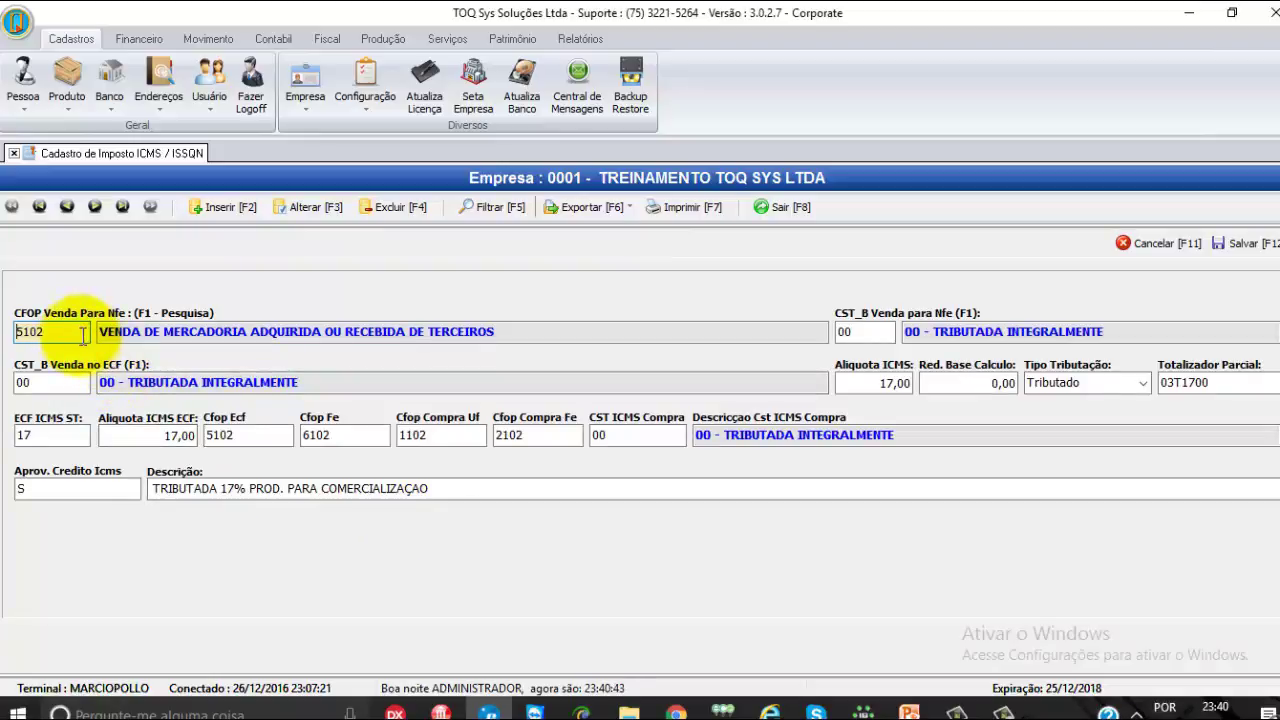
# Examine the record's sale CFOP for NF-e, out-of-state CFOP, and the CST_B codes for NF-e and ECF sales.
pyautogui.click(52, 332)
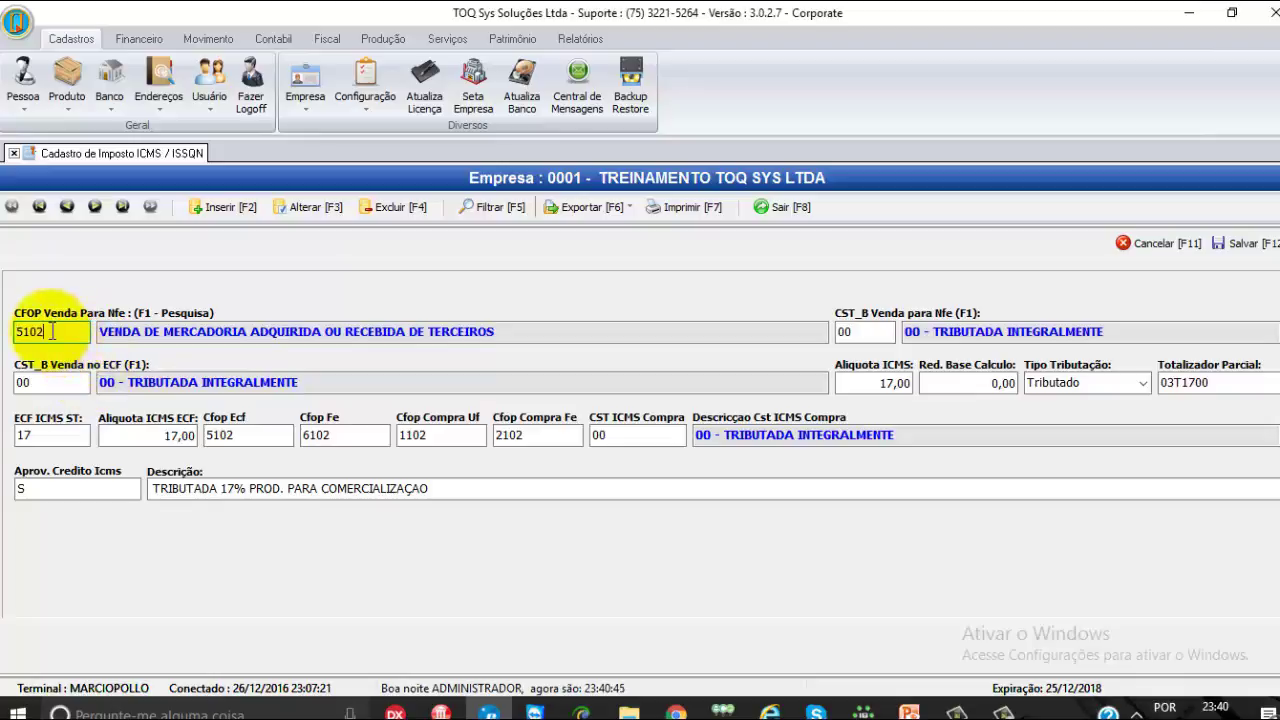
pyautogui.press('Tab')
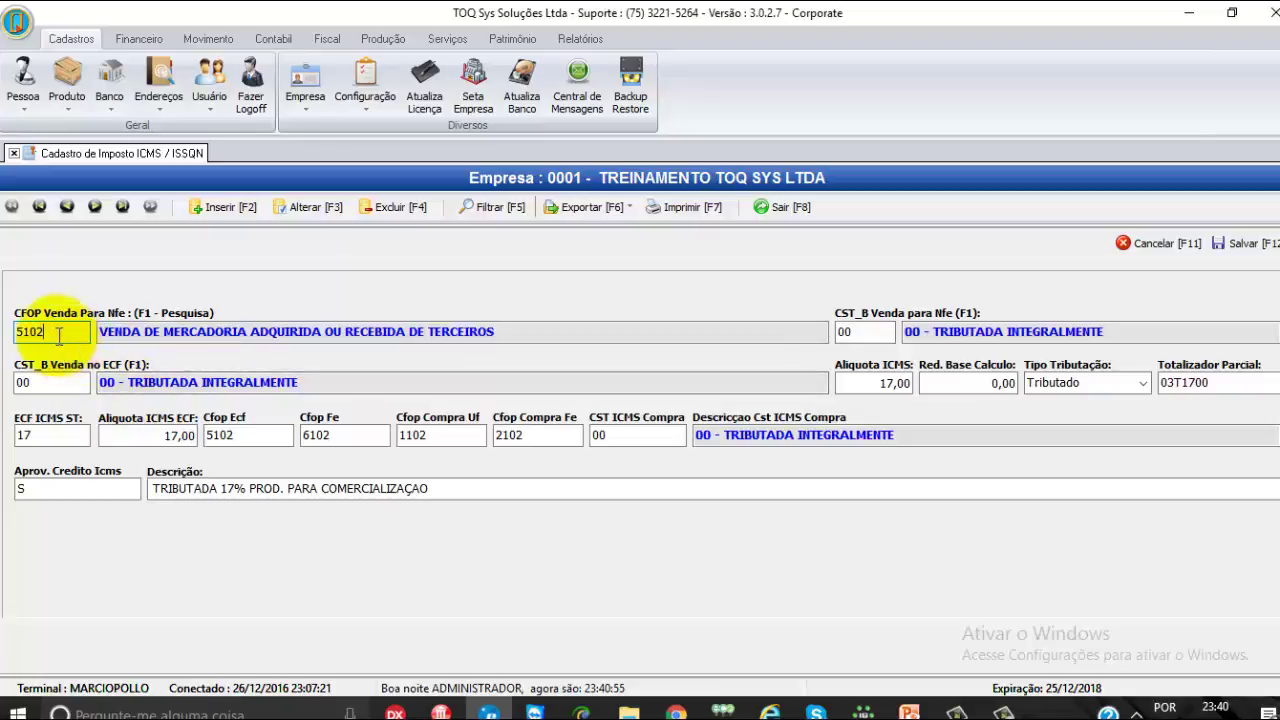
pyautogui.click(340, 436)
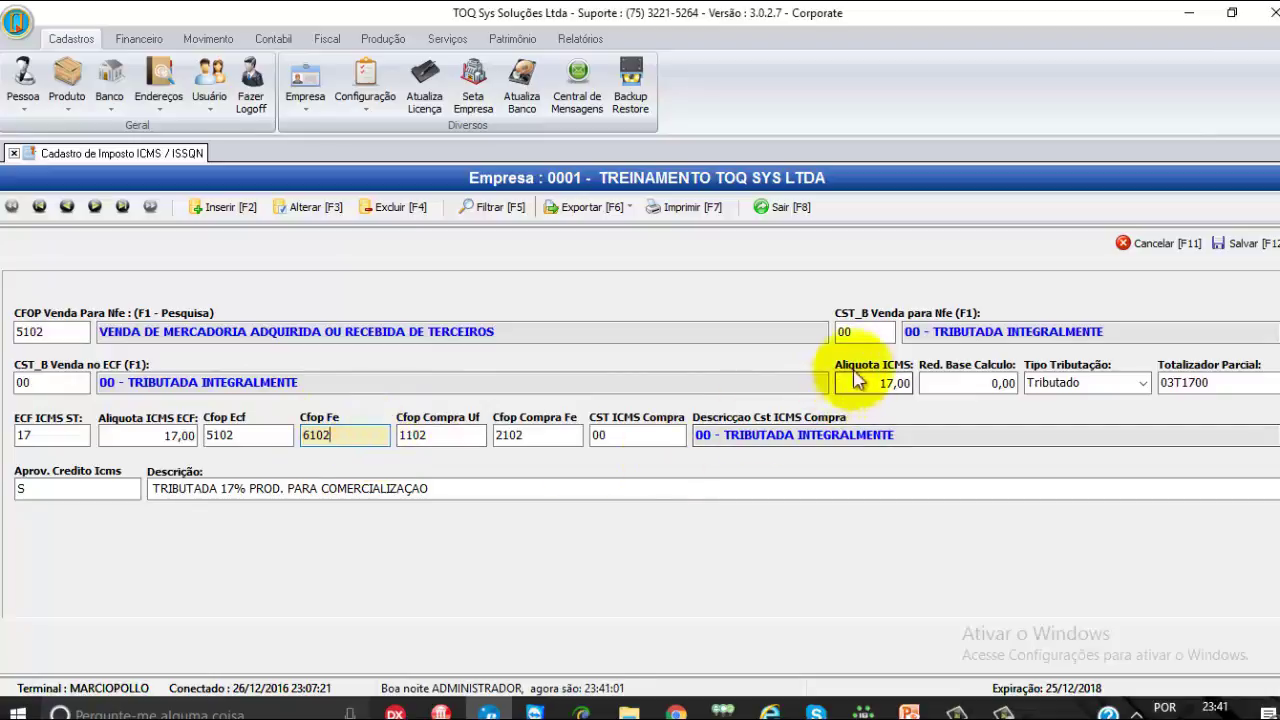
pyautogui.click(862, 334)
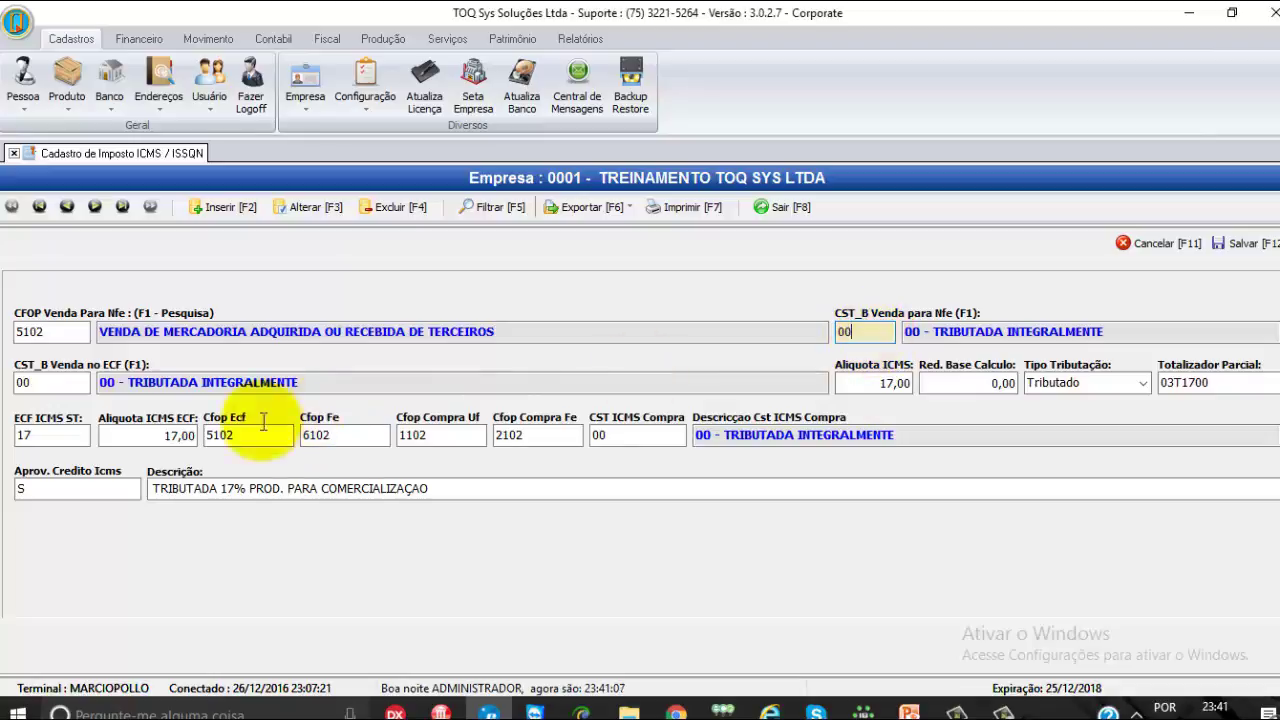
pyautogui.click(58, 387)
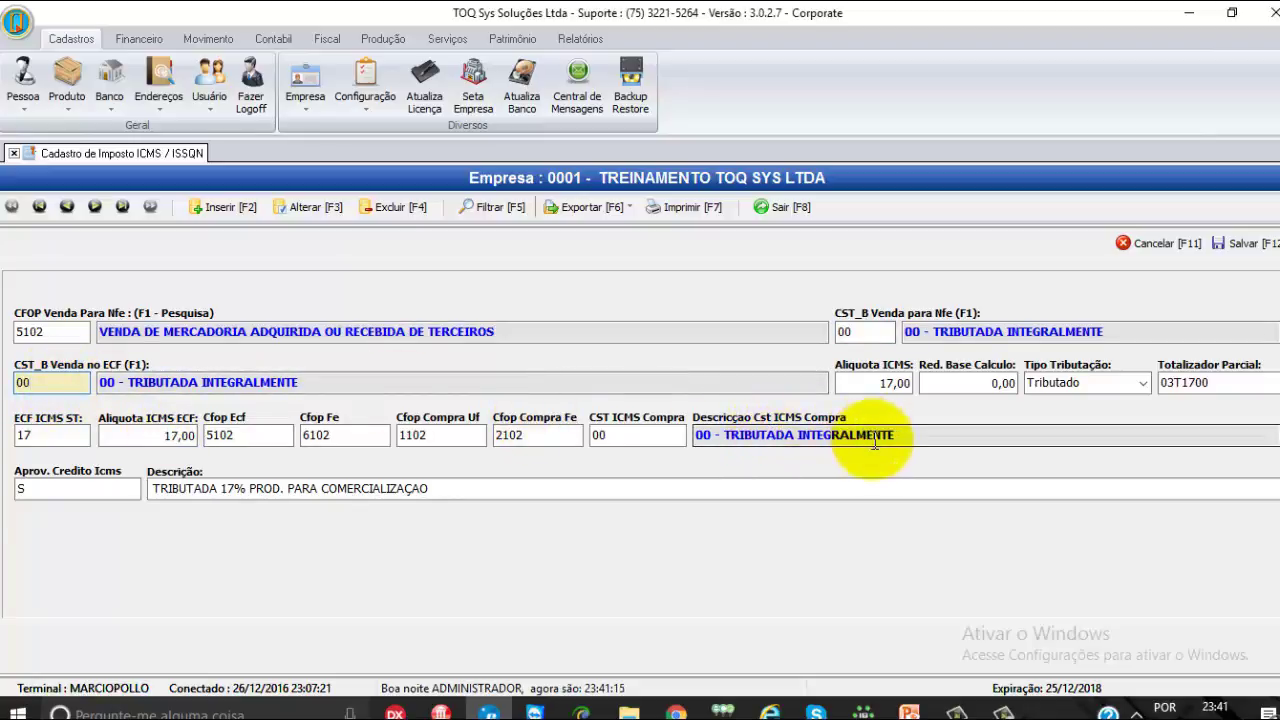
# Enter the Aliquota ICMS as 17, without decimals.
pyautogui.click(880, 385)
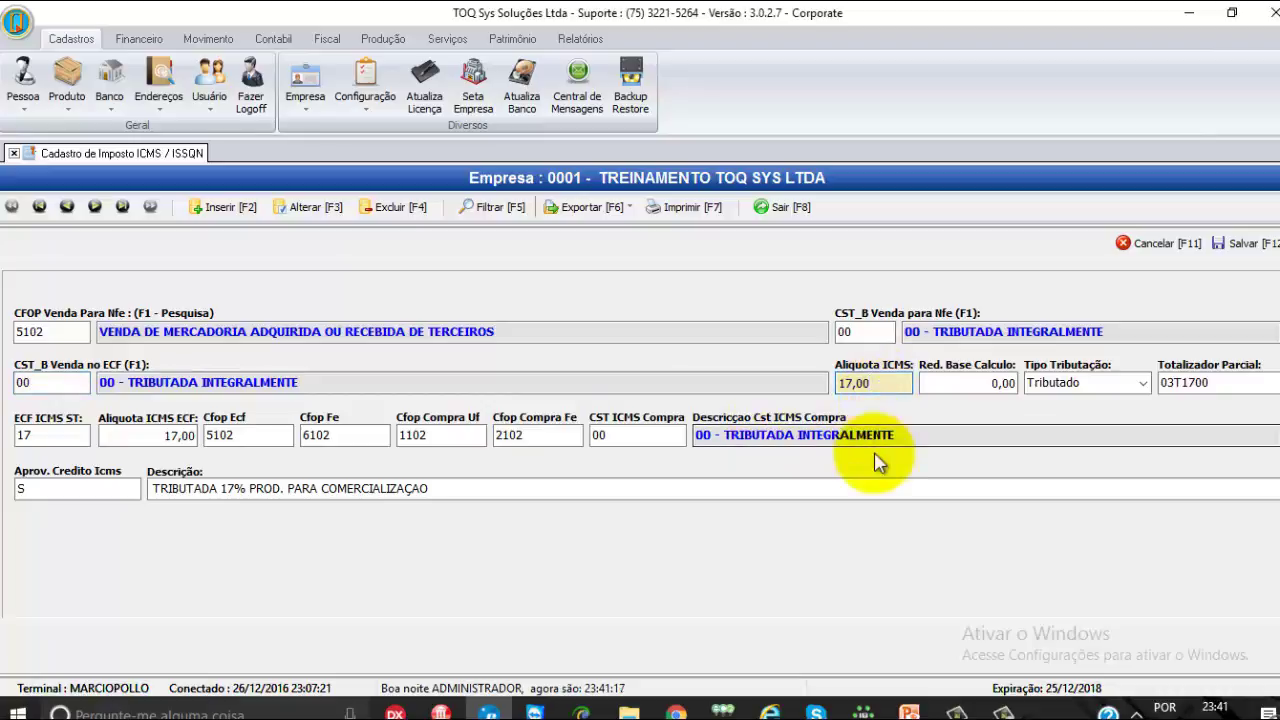
pyautogui.press('BackSpace')
pyautogui.press('BackSpace')
pyautogui.press('BackSpace')
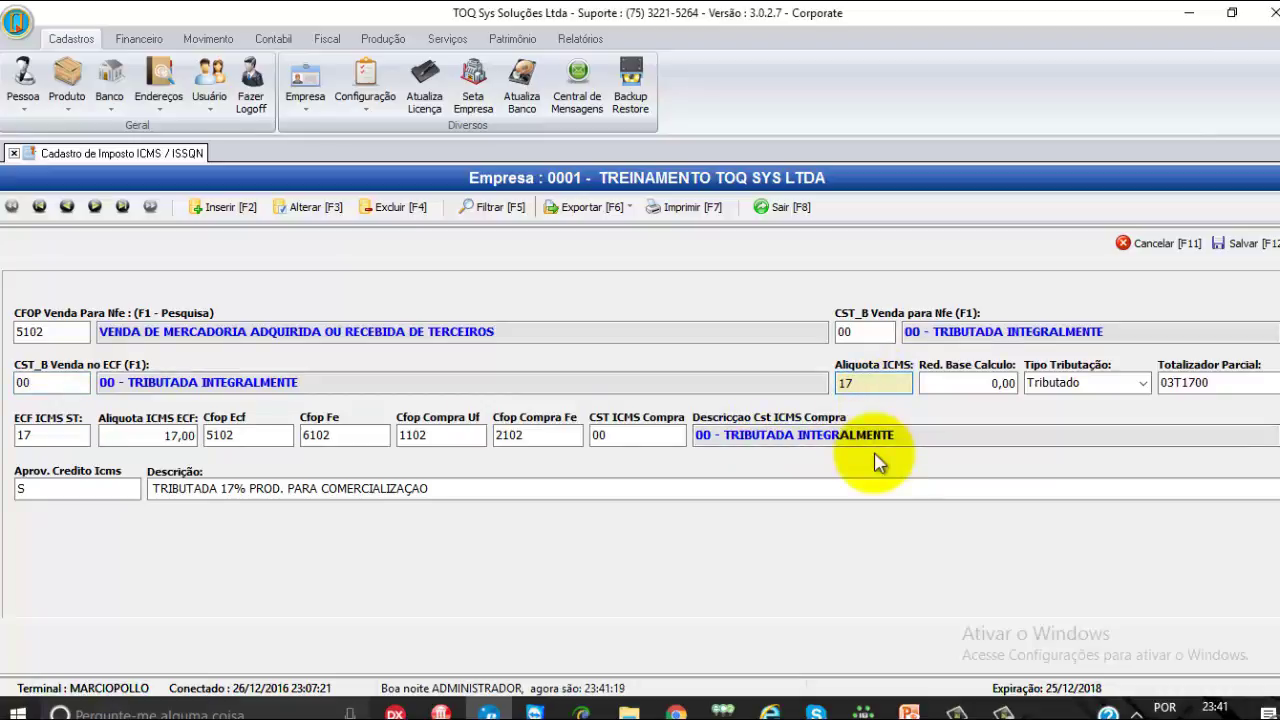
pyautogui.press('Tab')
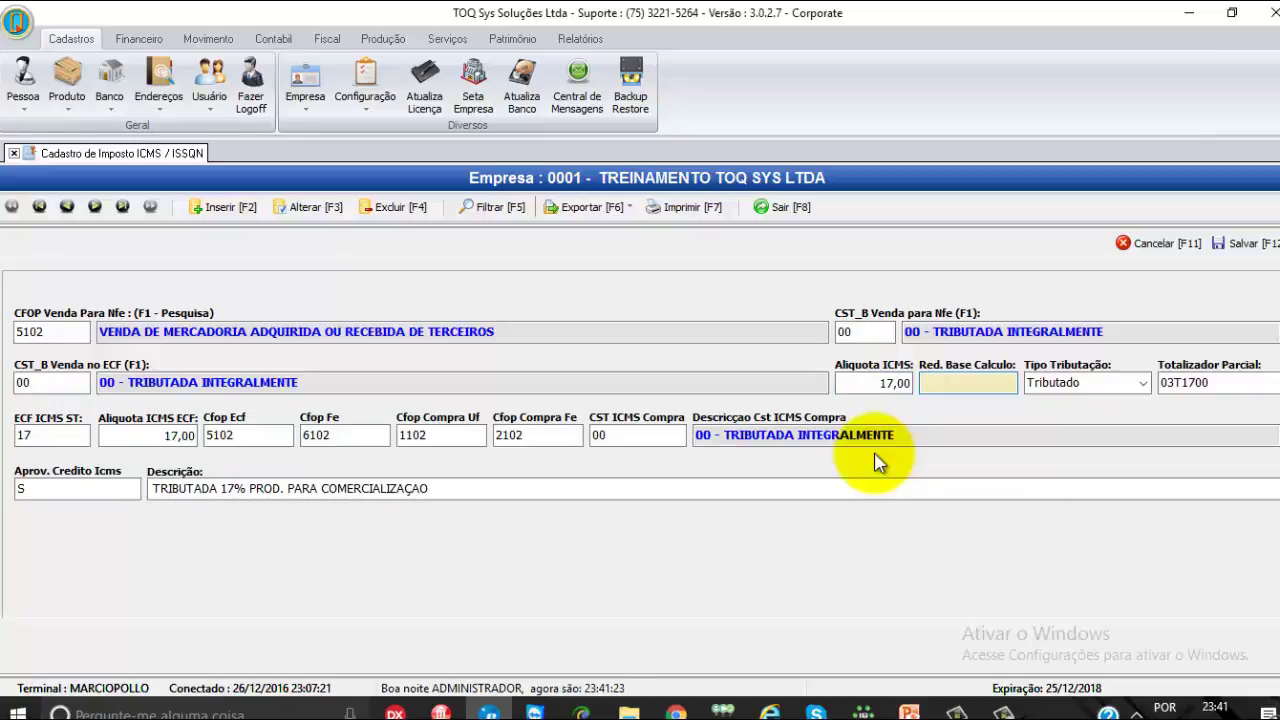
# Examine the available Tipo Tributação options, keeping Tributado selected.
pyautogui.press('Tab')
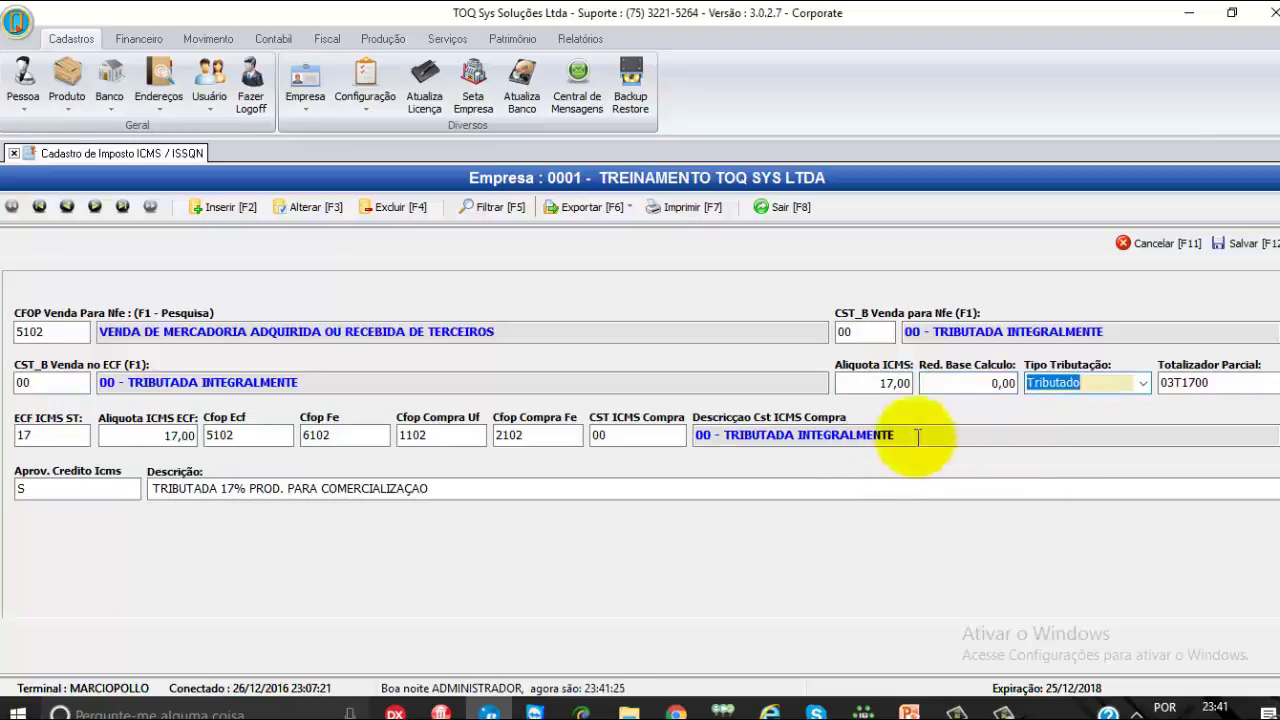
pyautogui.click(1142, 383)
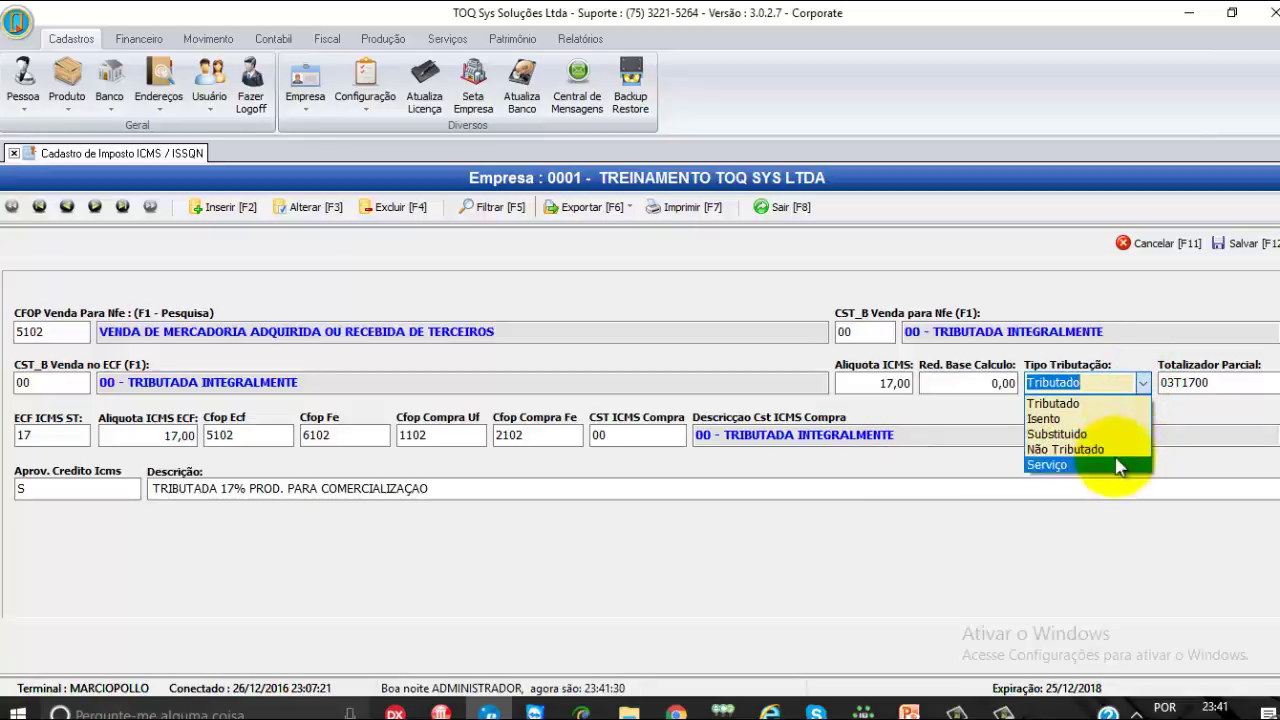
pyautogui.click(1143, 385)
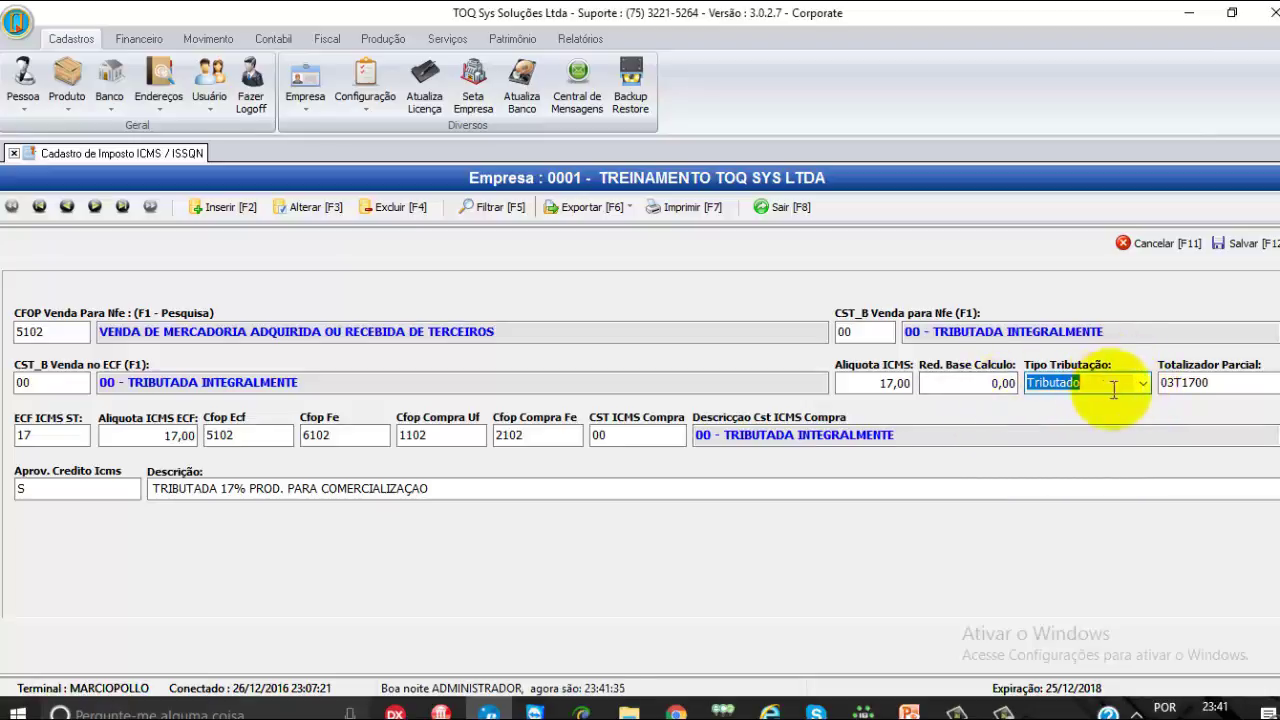
# Examine the parts of the Totalizador Parcial code: the totalizer number, the tax letter and the rate digits.
pyautogui.click(1195, 389)
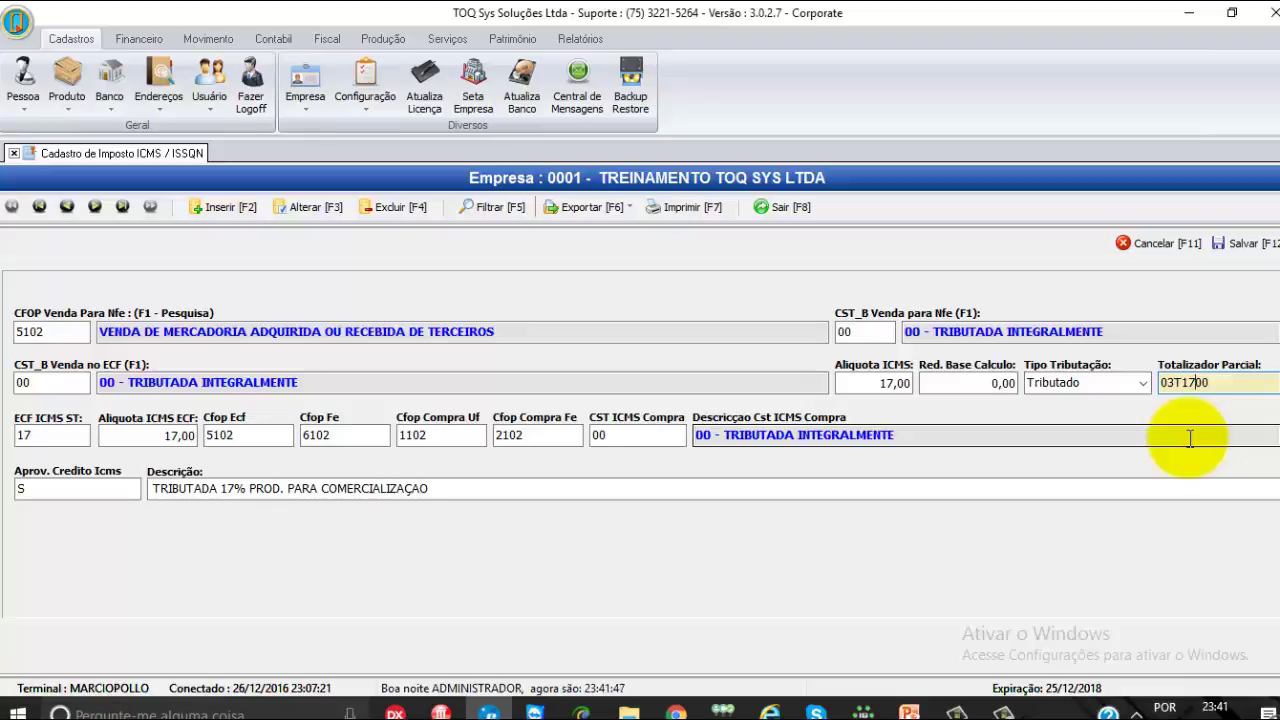
pyautogui.press('Left')
pyautogui.press('Left')
pyautogui.press('Left')
pyautogui.press('Right')
pyautogui.press('Right')
pyautogui.press('Left')
pyautogui.press('Right')
pyautogui.press('Right')
pyautogui.press('Left')
pyautogui.press('Left')
pyautogui.press('Left')
pyautogui.press('Right')
pyautogui.press('Right')
pyautogui.press('Right')
pyautogui.press('Right')
pyautogui.press('Right')
pyautogui.press('Right')
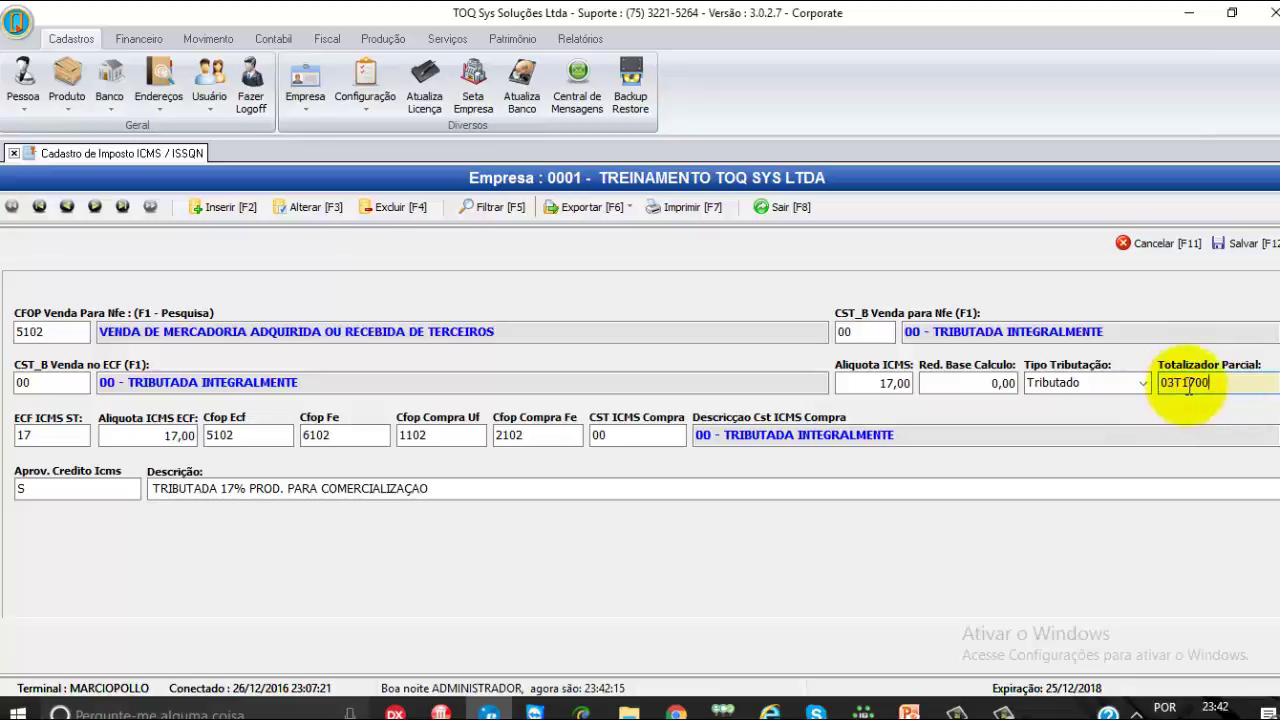
# Examine the fiscal printer fields: ECF ICMS ST, Aliquota ICMS ECF and Cfop Ecf.
pyautogui.click(45, 434)
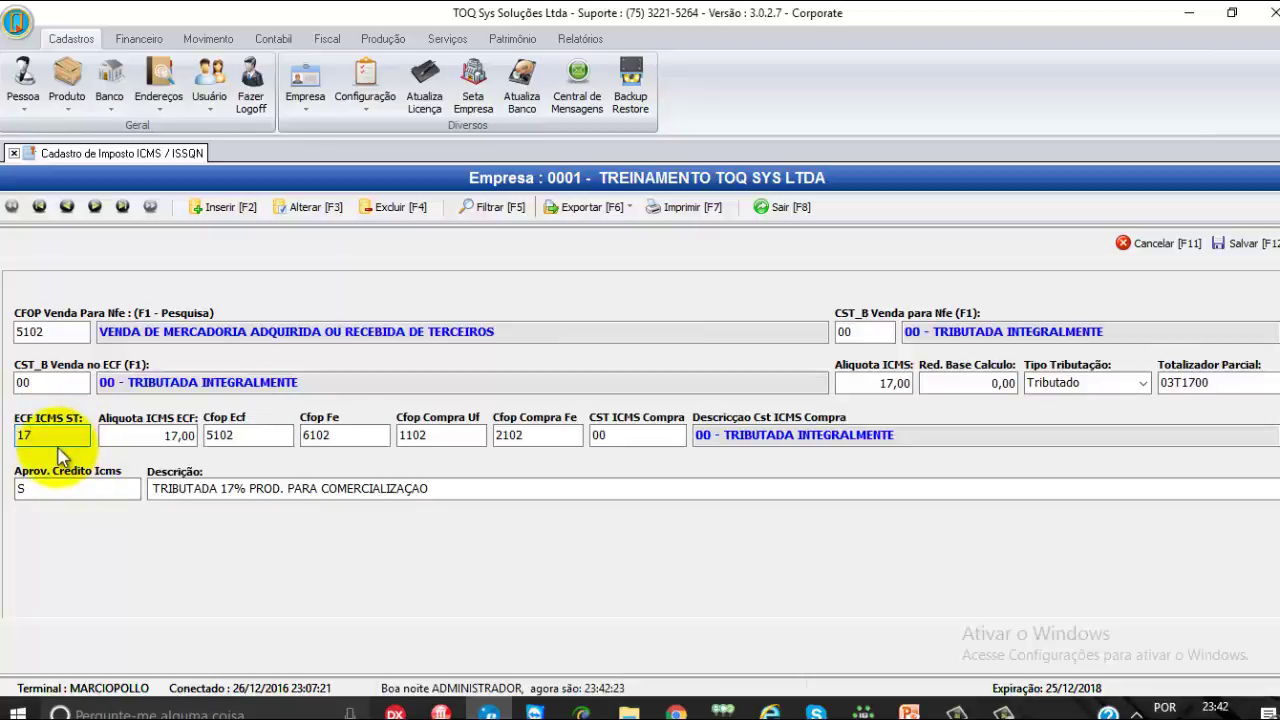
pyautogui.press('Left')
pyautogui.press('Left')
pyautogui.press('Right')
pyautogui.press('Right')
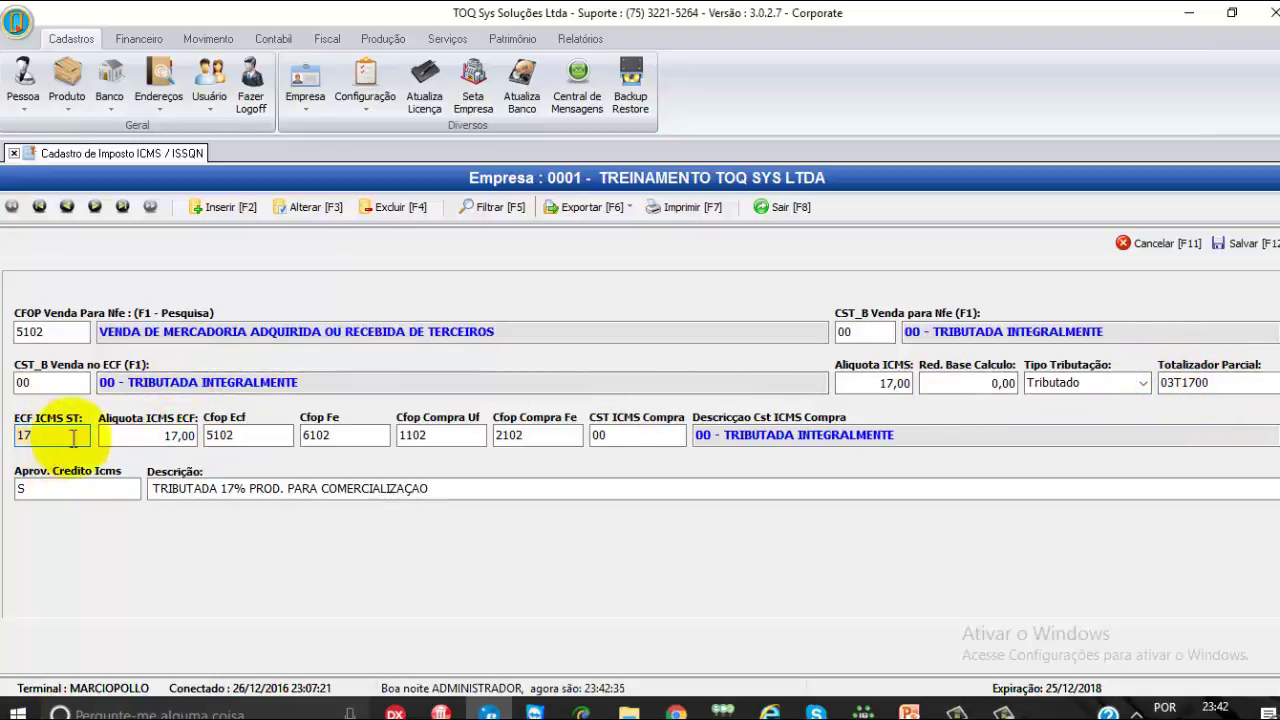
pyautogui.click(130, 441)
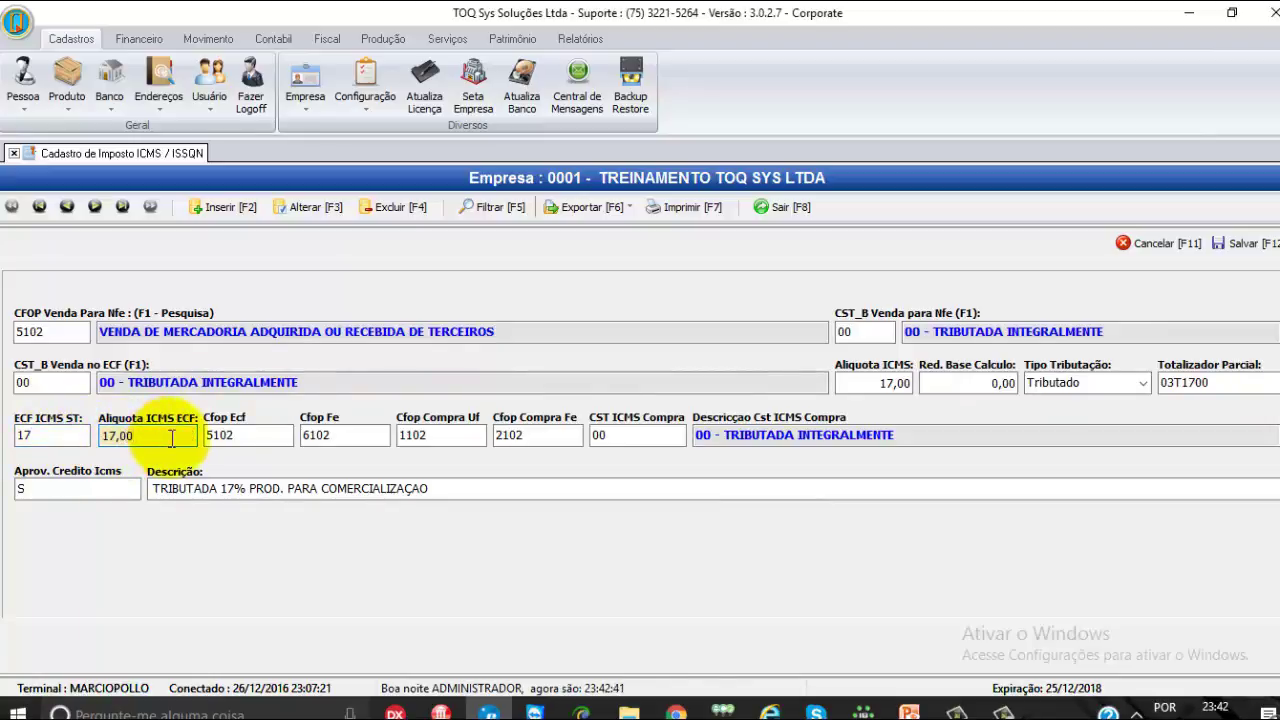
pyautogui.click(226, 437)
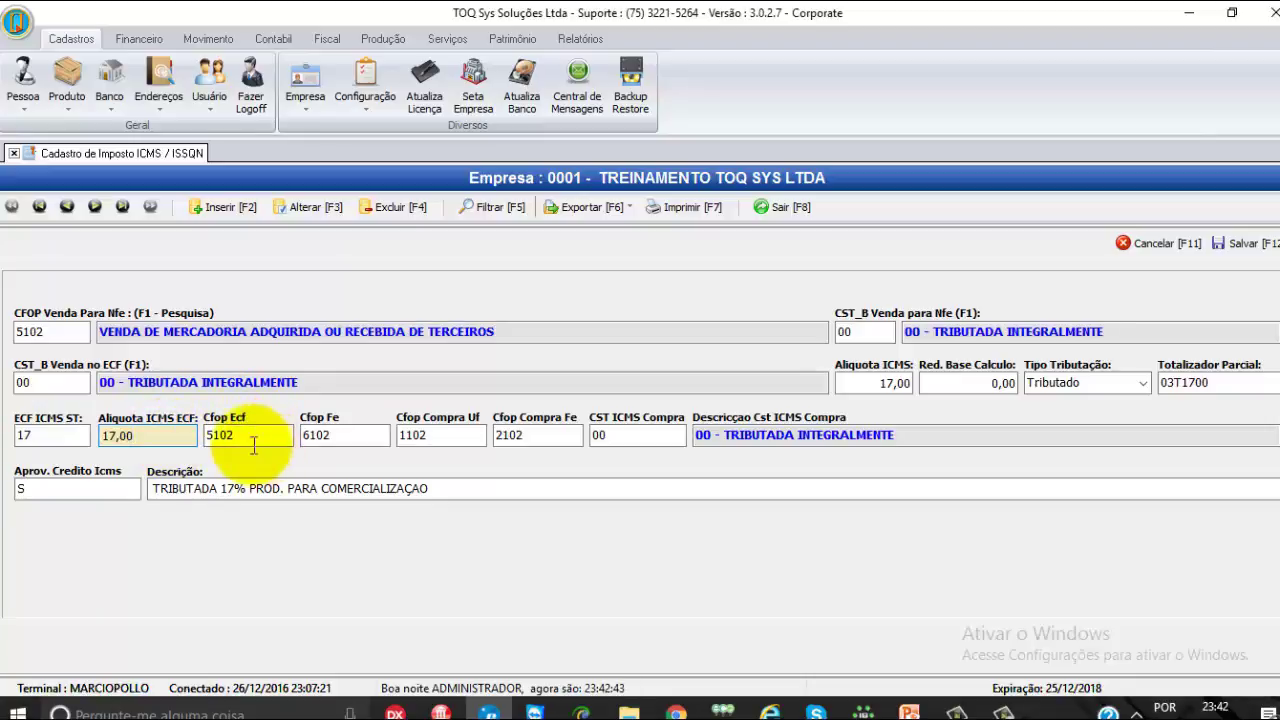
pyautogui.click(254, 443)
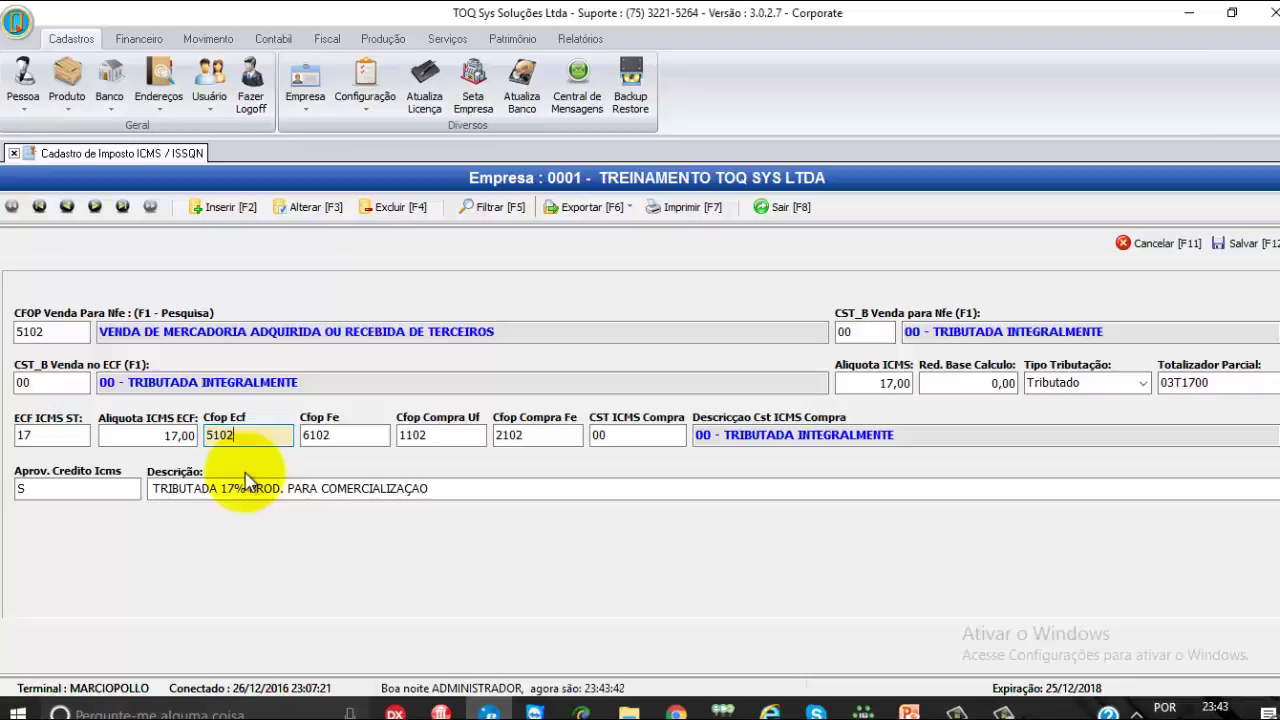
# Check the out-of-state sale CFOP, the in-state and out-of-state purchase CFOPs, and the purchase ICMS CST.
pyautogui.press('Tab')
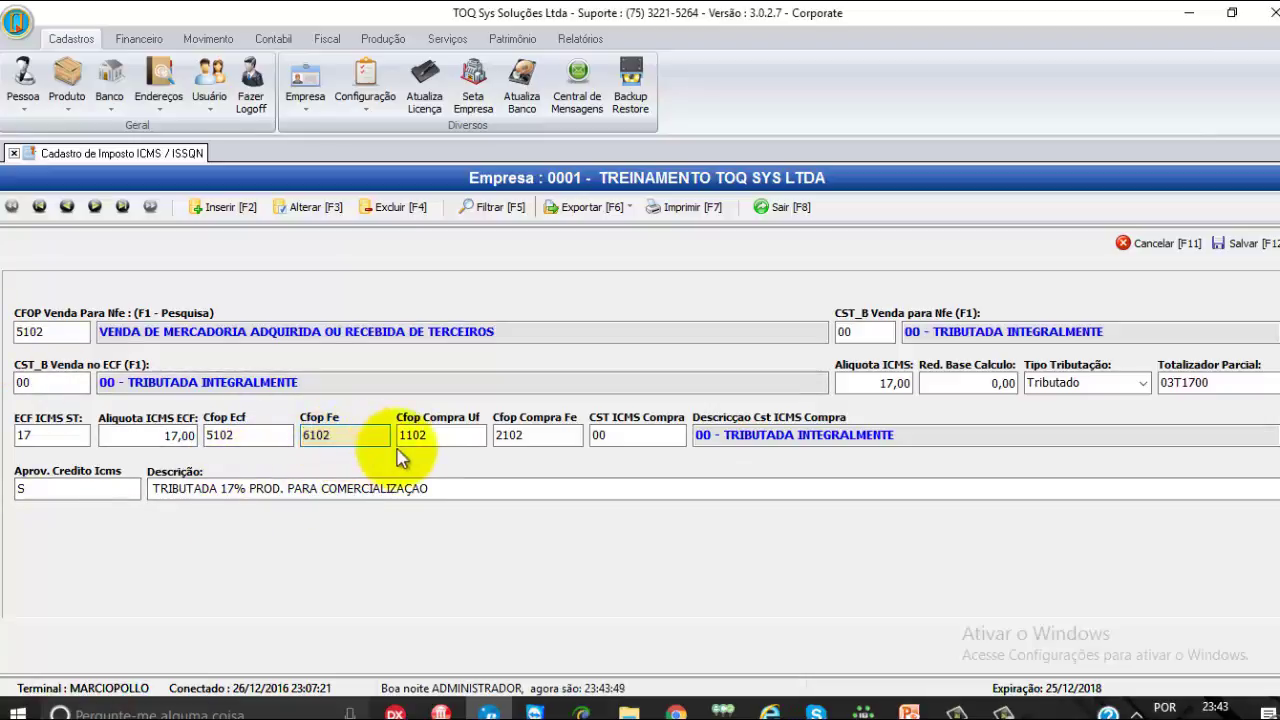
pyautogui.click(439, 436)
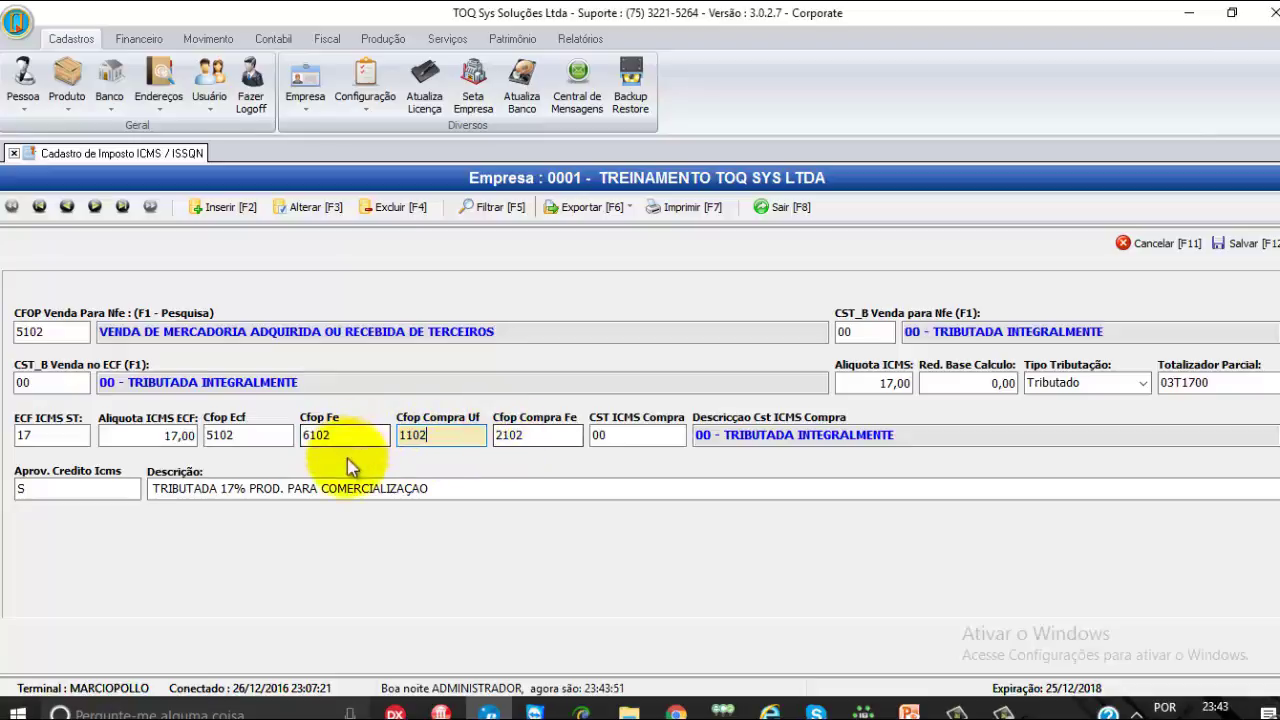
pyautogui.click(507, 436)
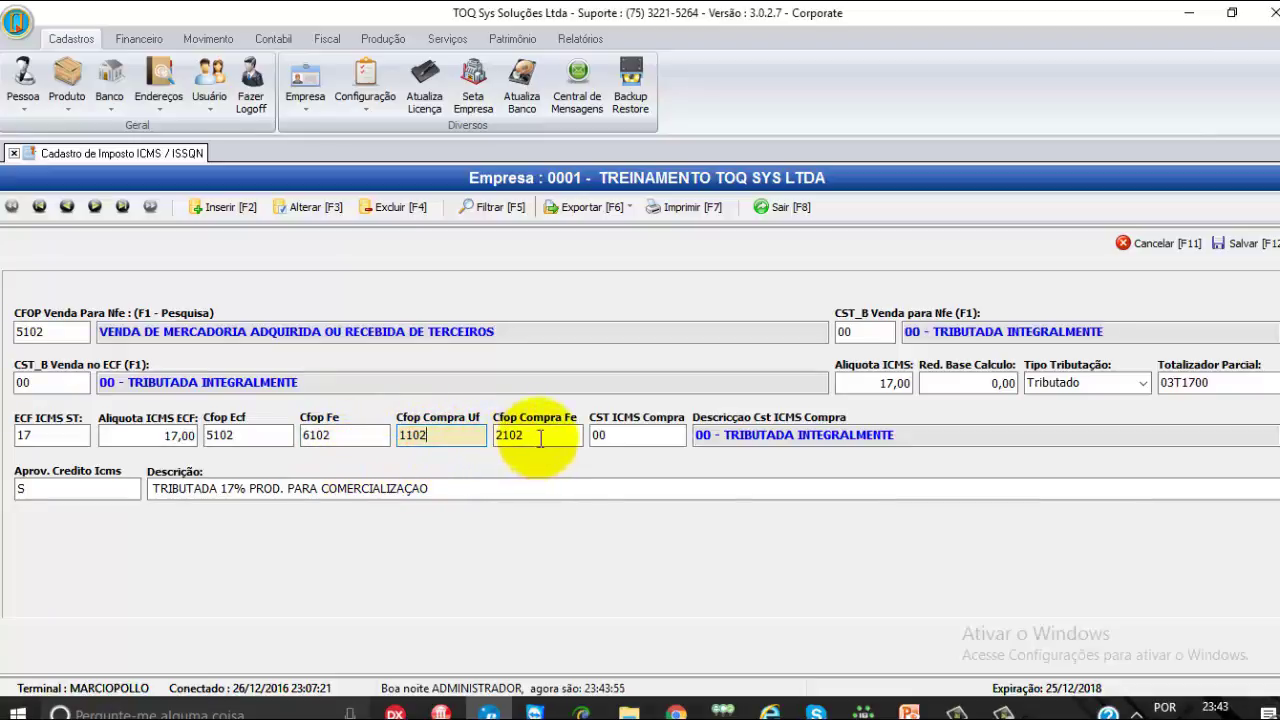
pyautogui.click(540, 437)
pyautogui.click(600, 438)
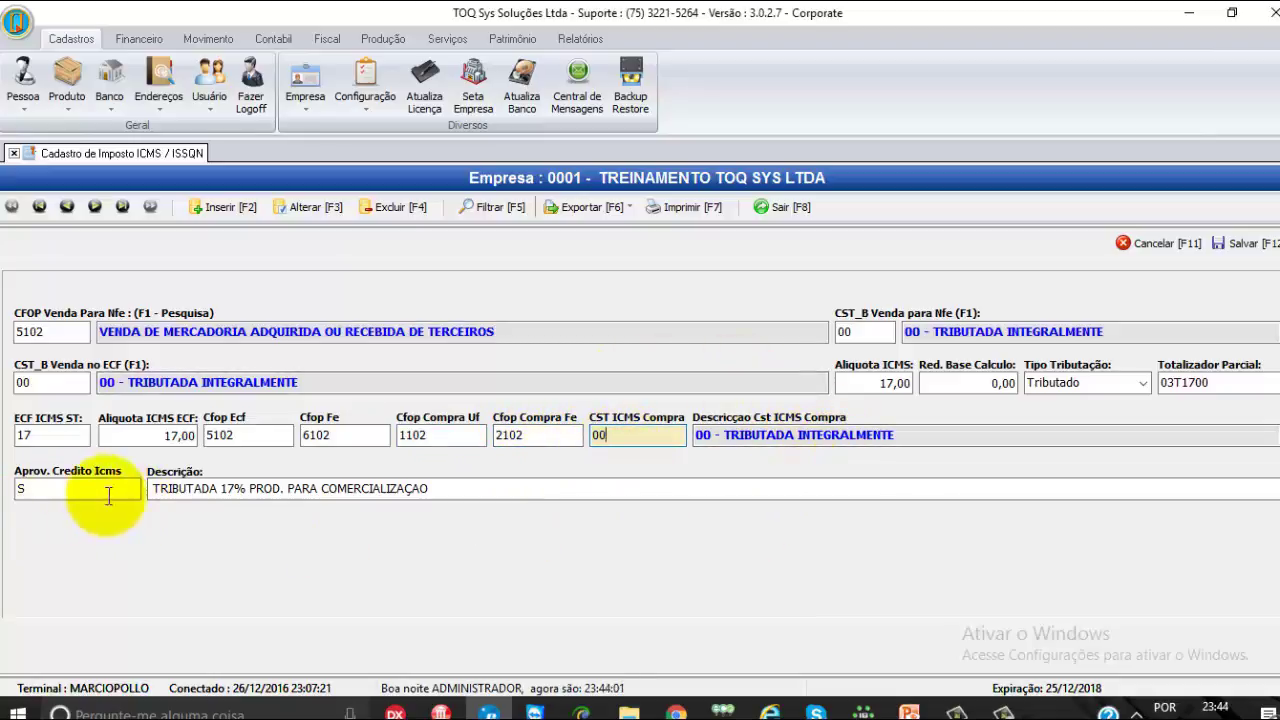
# Review the record's description, its ICMS credit flag and the out-of-state purchase CFOP.
pyautogui.click(236, 490)
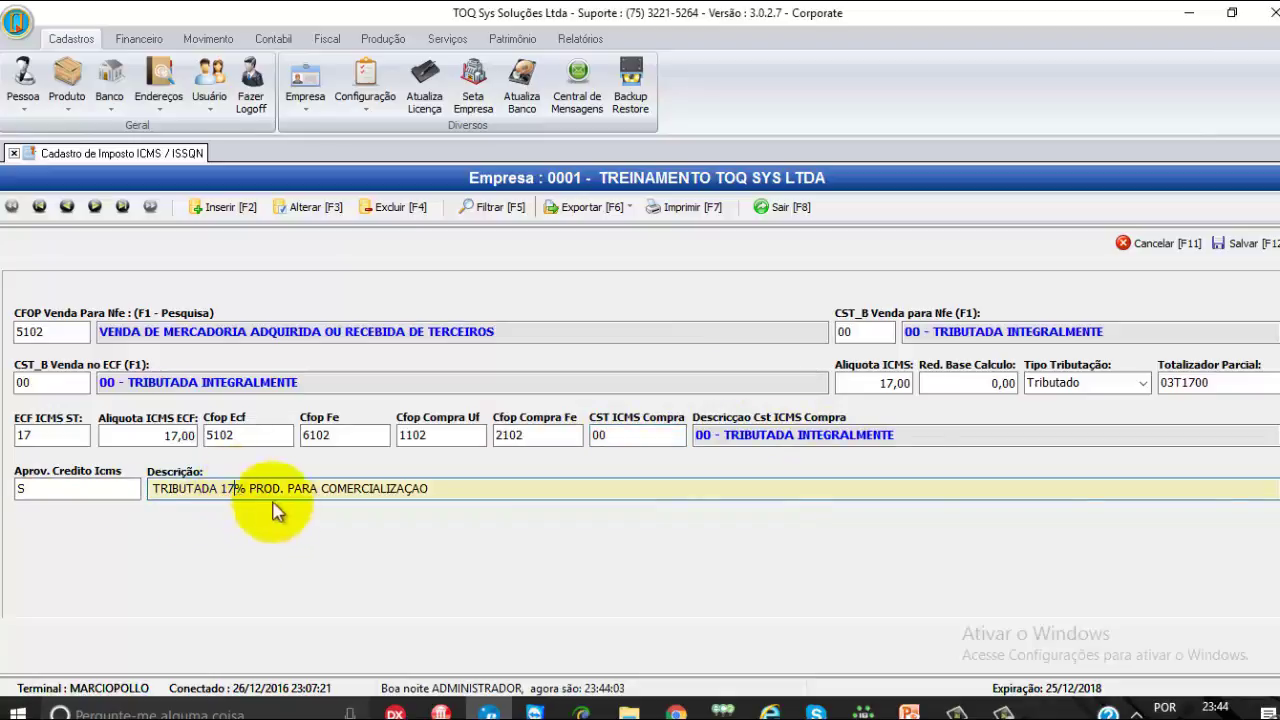
pyautogui.click(48, 490)
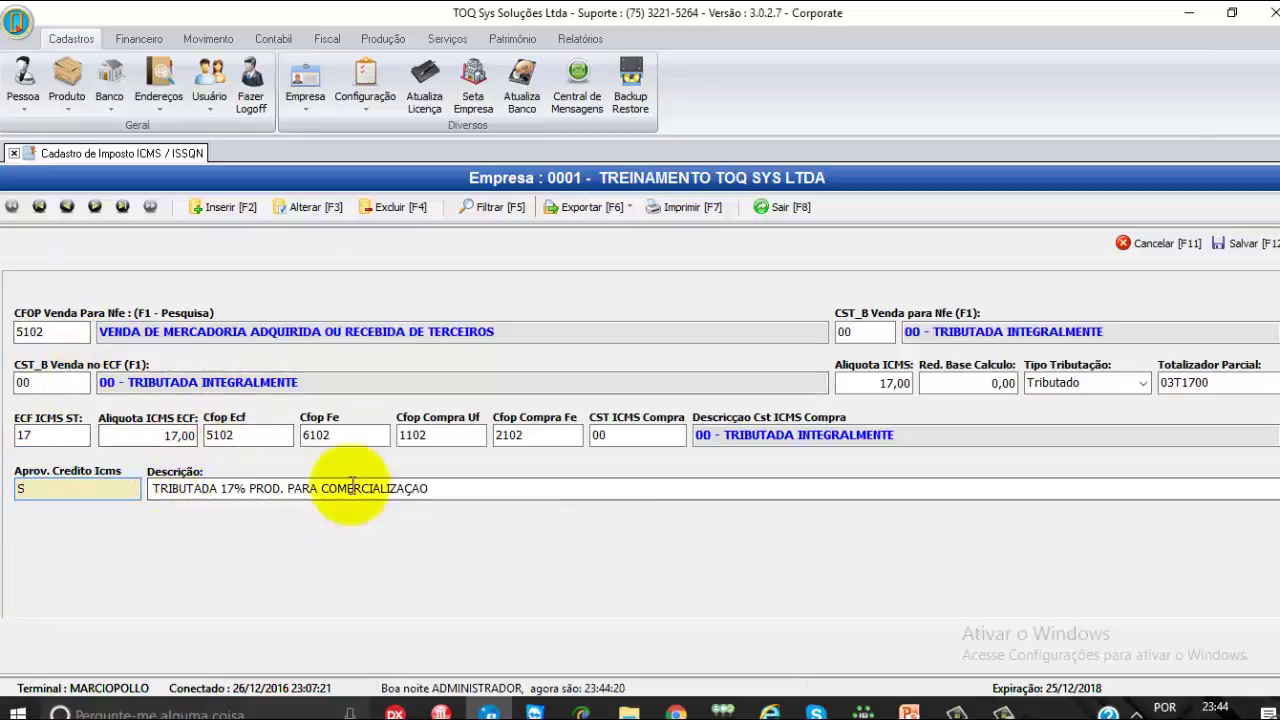
pyautogui.click(540, 431)
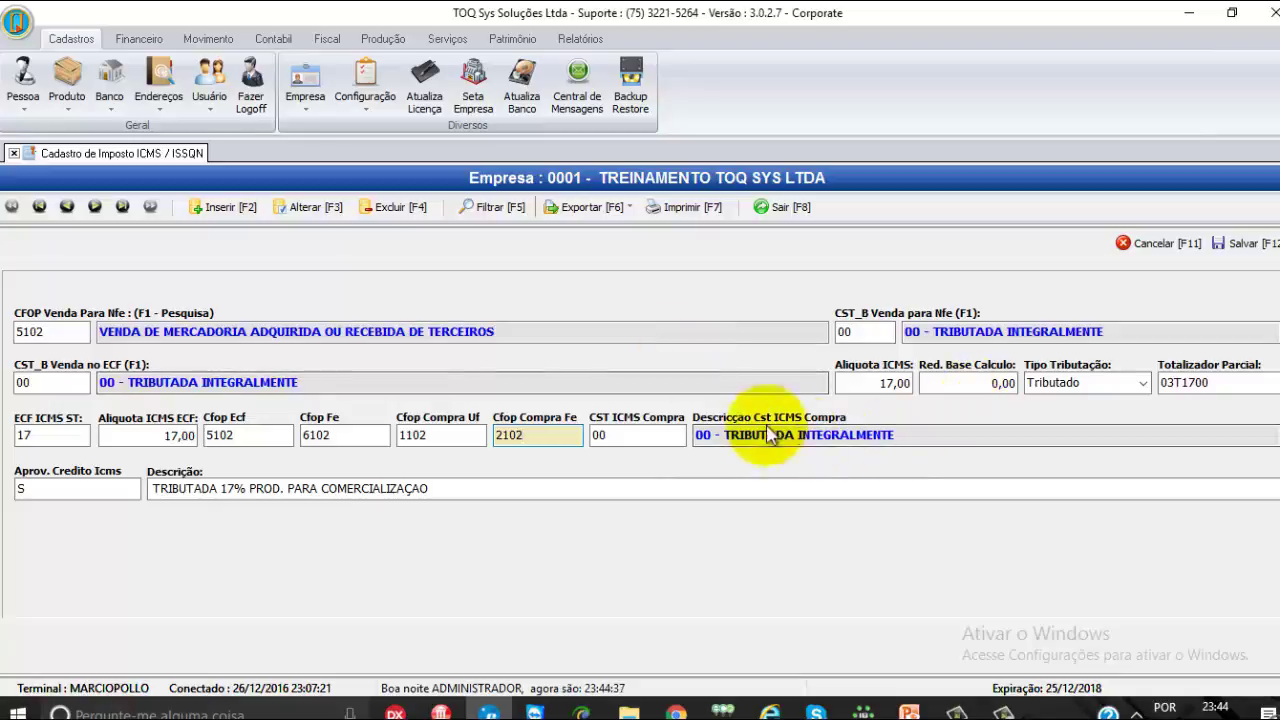
# Review the 17% commercialization record's purchase CFOPs and description, and close it without saving.
pyautogui.click(430, 438)
pyautogui.press('Tab')
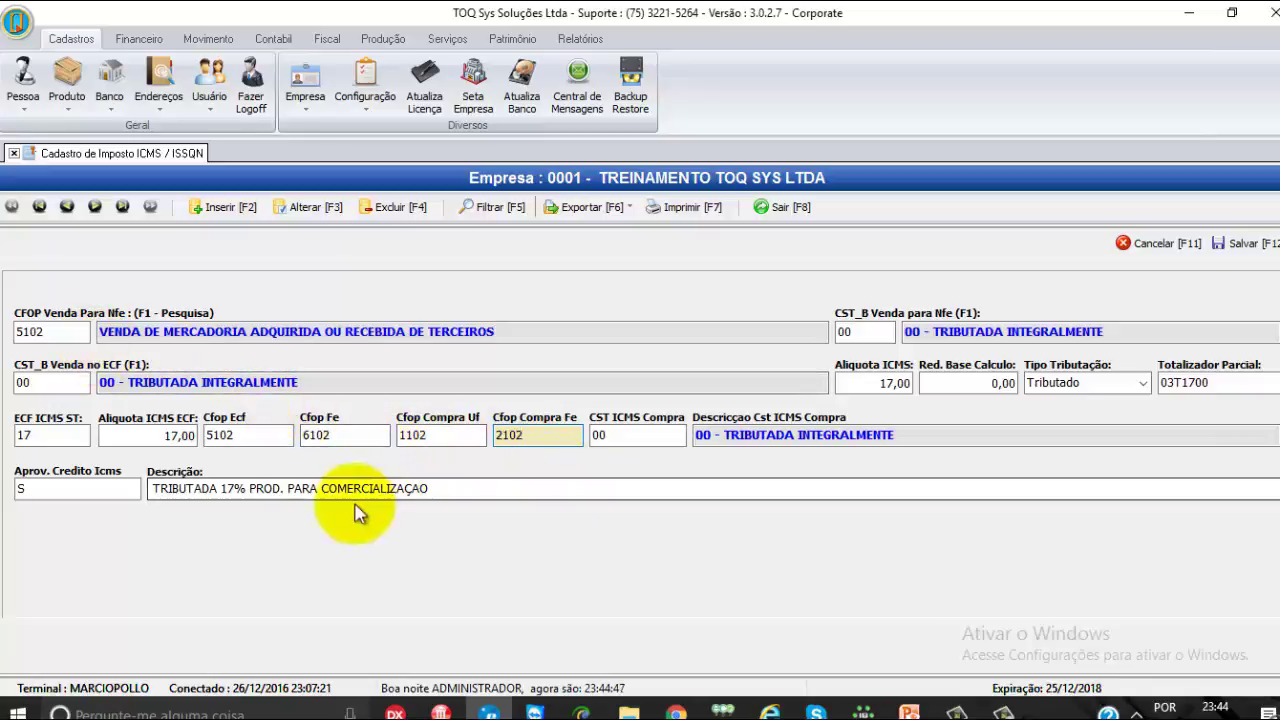
pyautogui.click(243, 488)
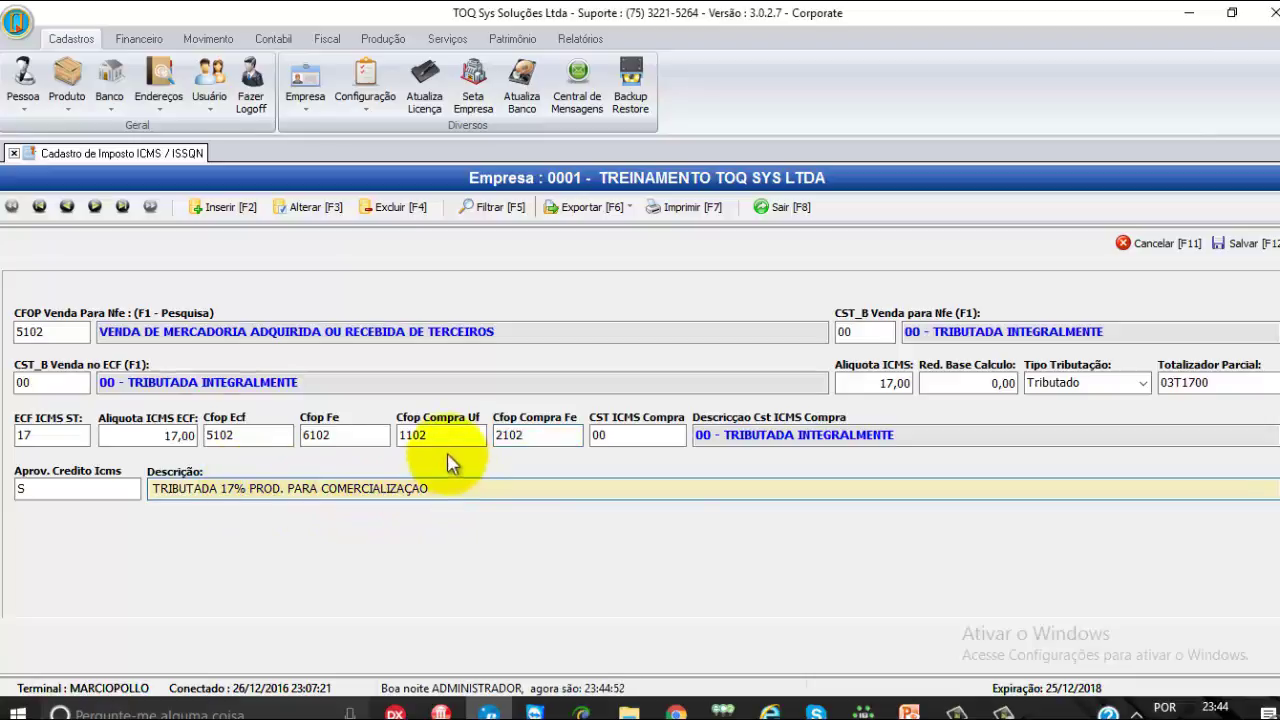
pyautogui.click(420, 437)
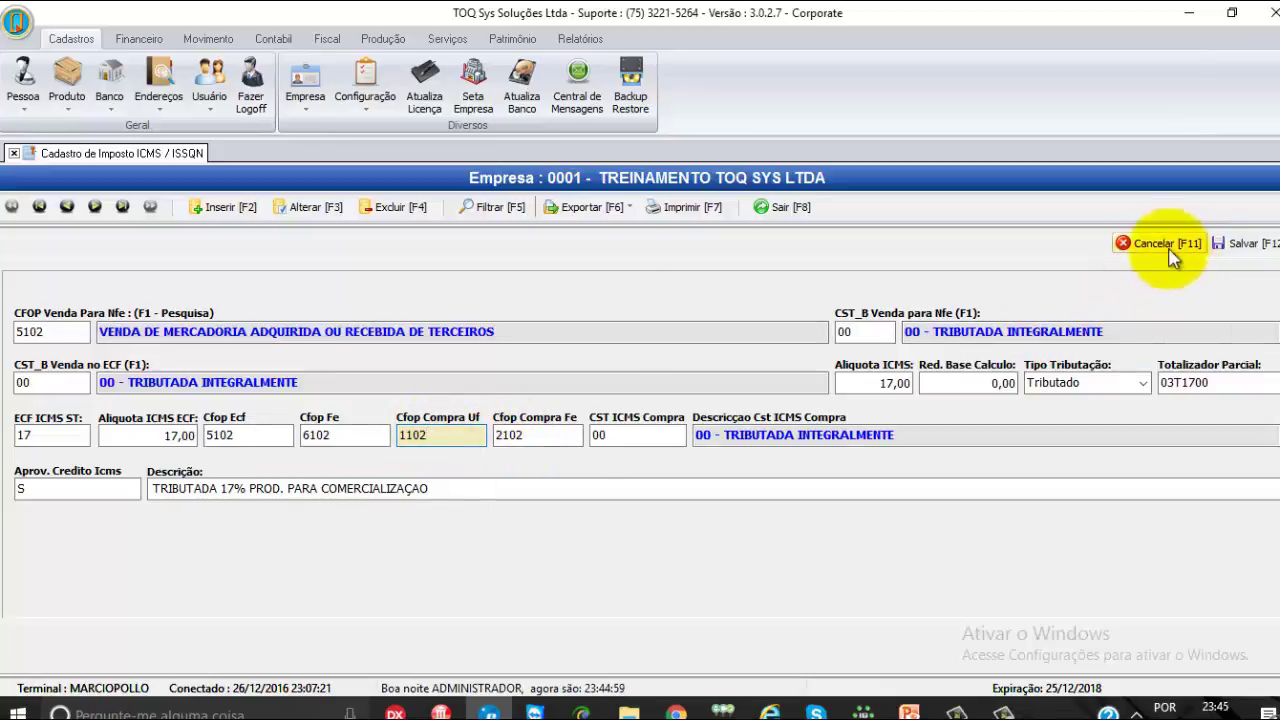
pyautogui.click(1170, 250)
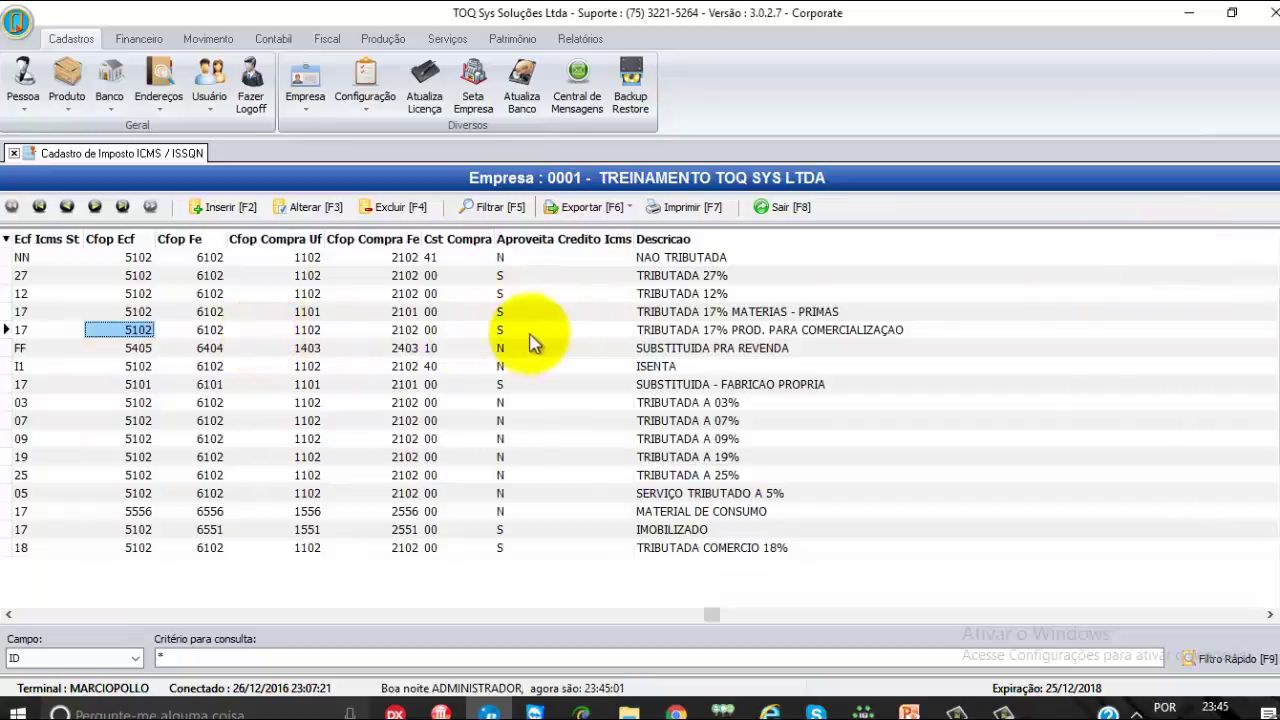
# Examine the in-state and out-of-state purchase CFOPs in the TRIBUTADA 17% MATERIAS - PRIMAS record, and close it without saving.
pyautogui.click(687, 313)
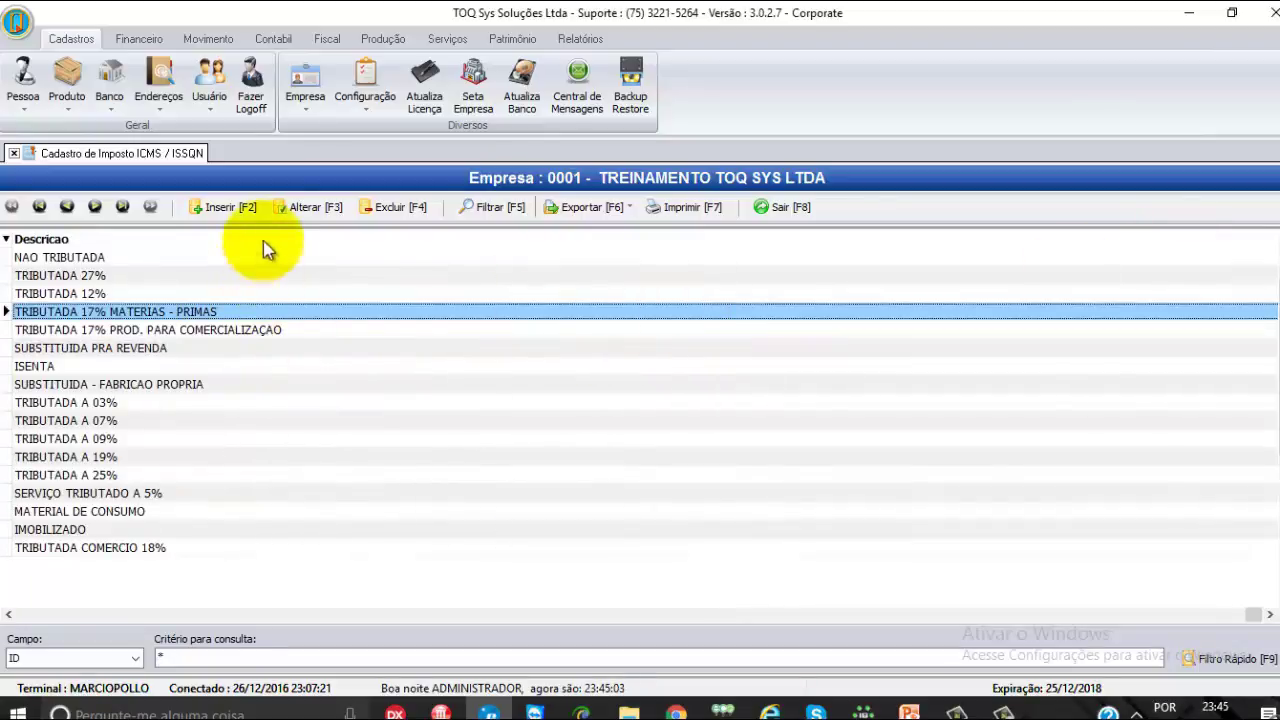
pyautogui.click(310, 208)
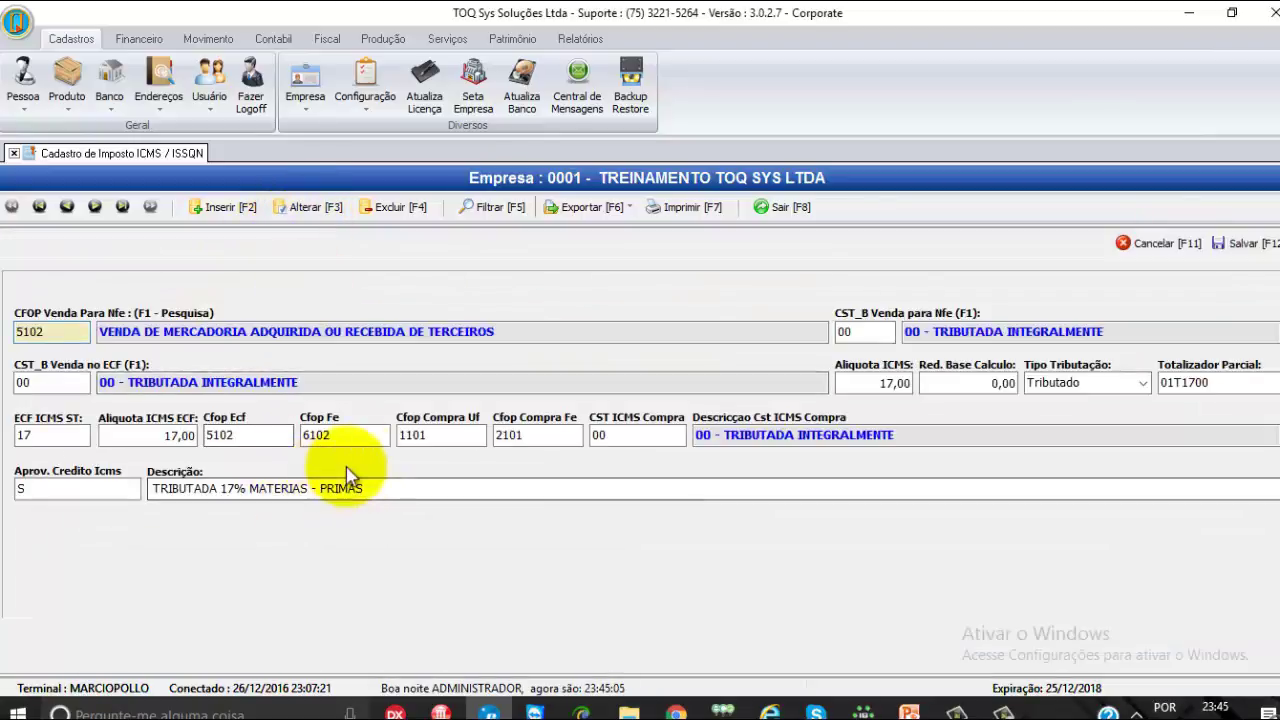
pyautogui.click(434, 440)
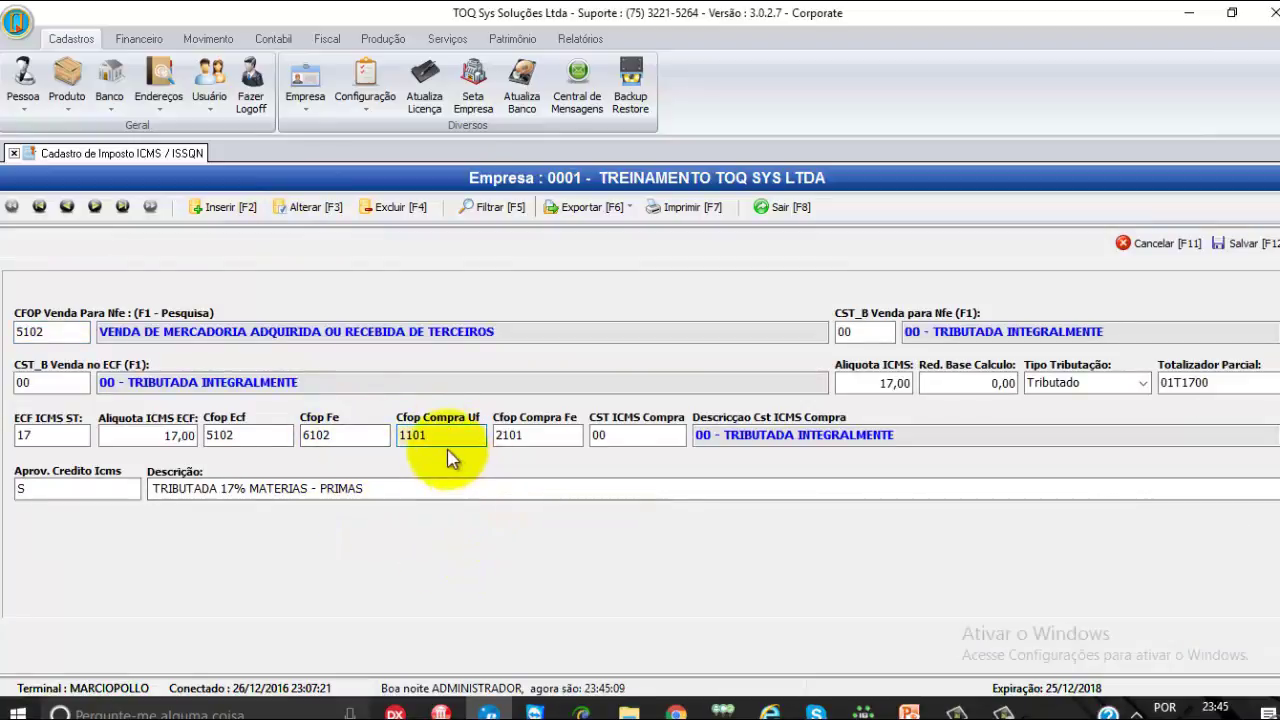
pyautogui.click(527, 437)
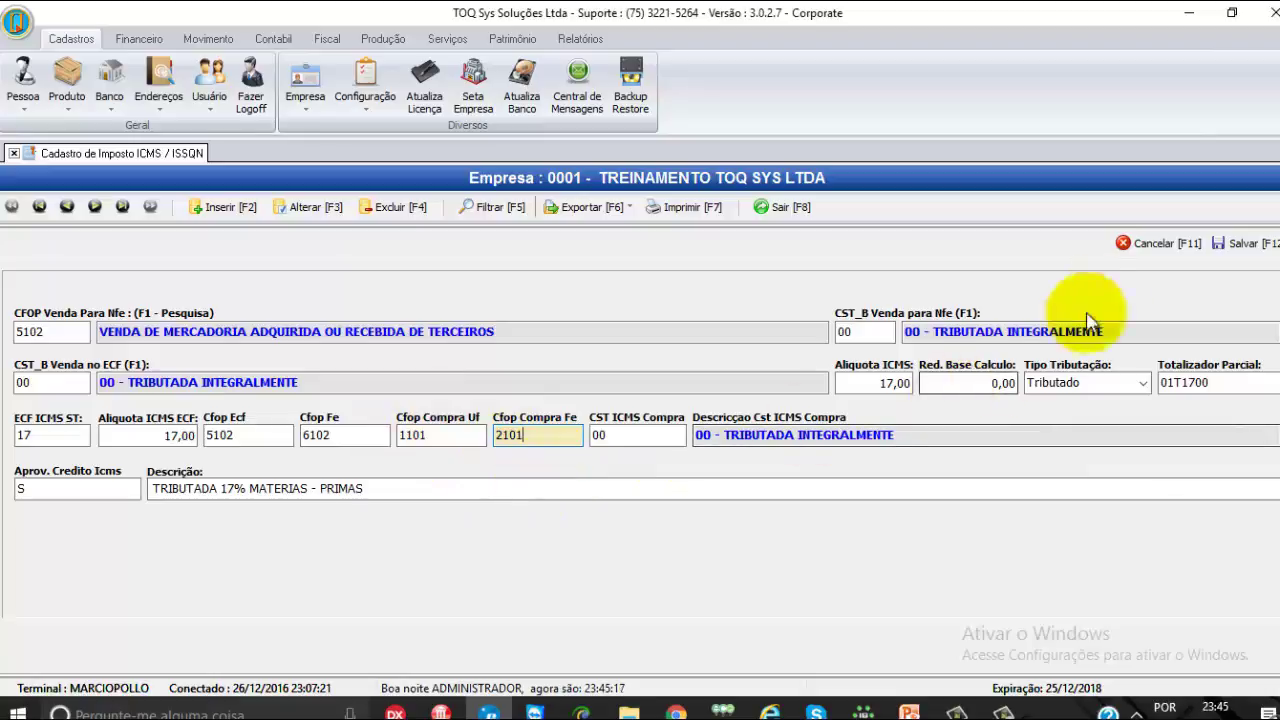
pyautogui.click(1120, 250)
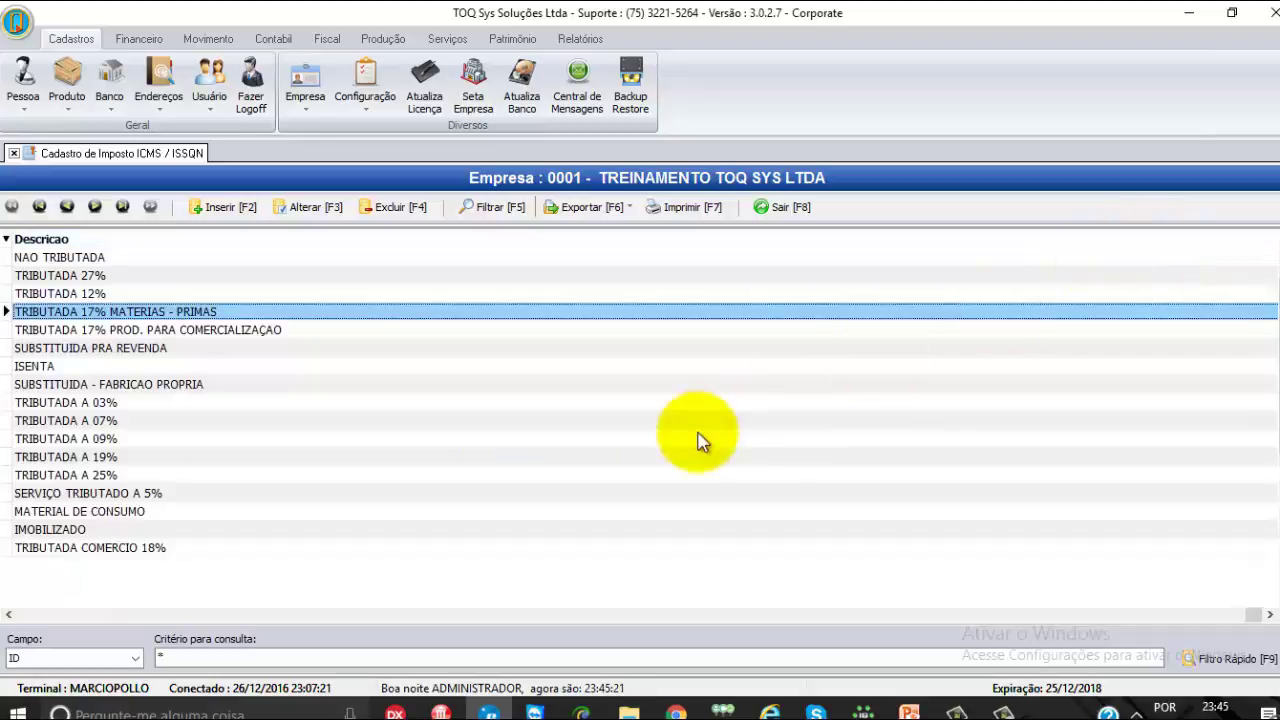
# Examine the TRIBUTADA 17% PROD. PARA COMERCIALIZAÇAO row across the list's CFOP, CST, rate, totalizer and credit columns.
pyautogui.press('Down')
pyautogui.press('Left')
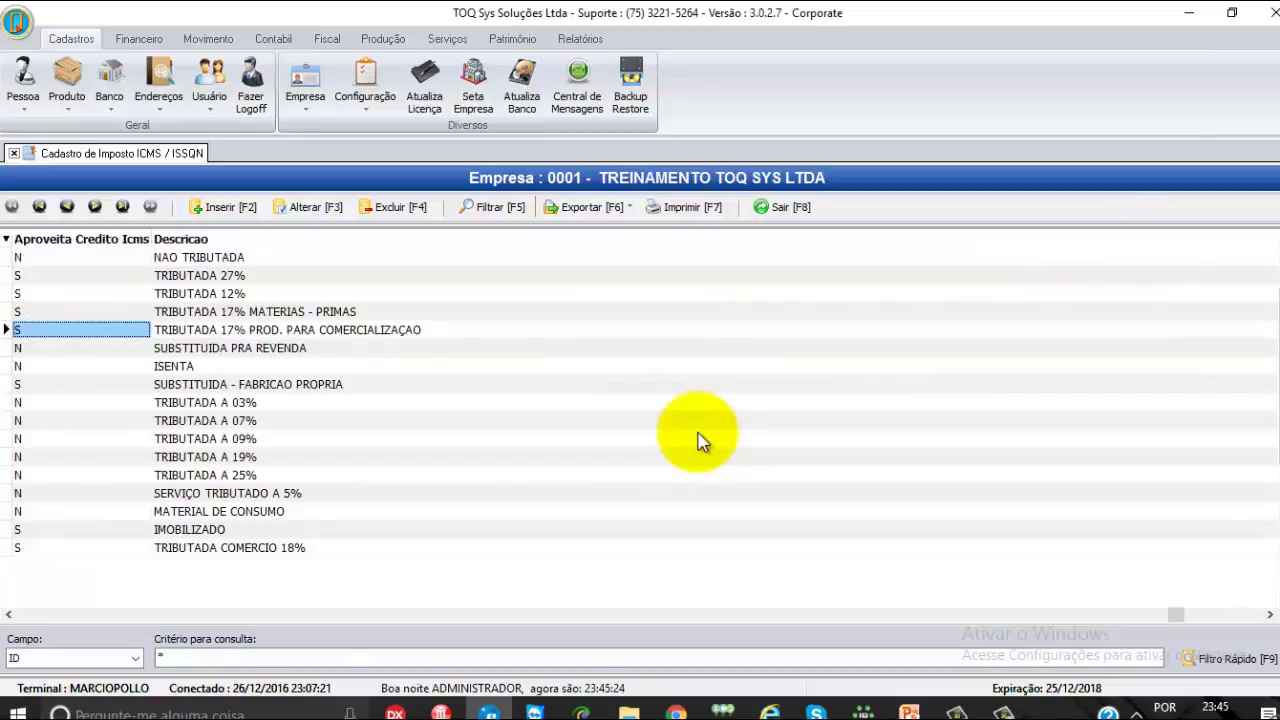
pyautogui.press('Left')
pyautogui.press('Left')
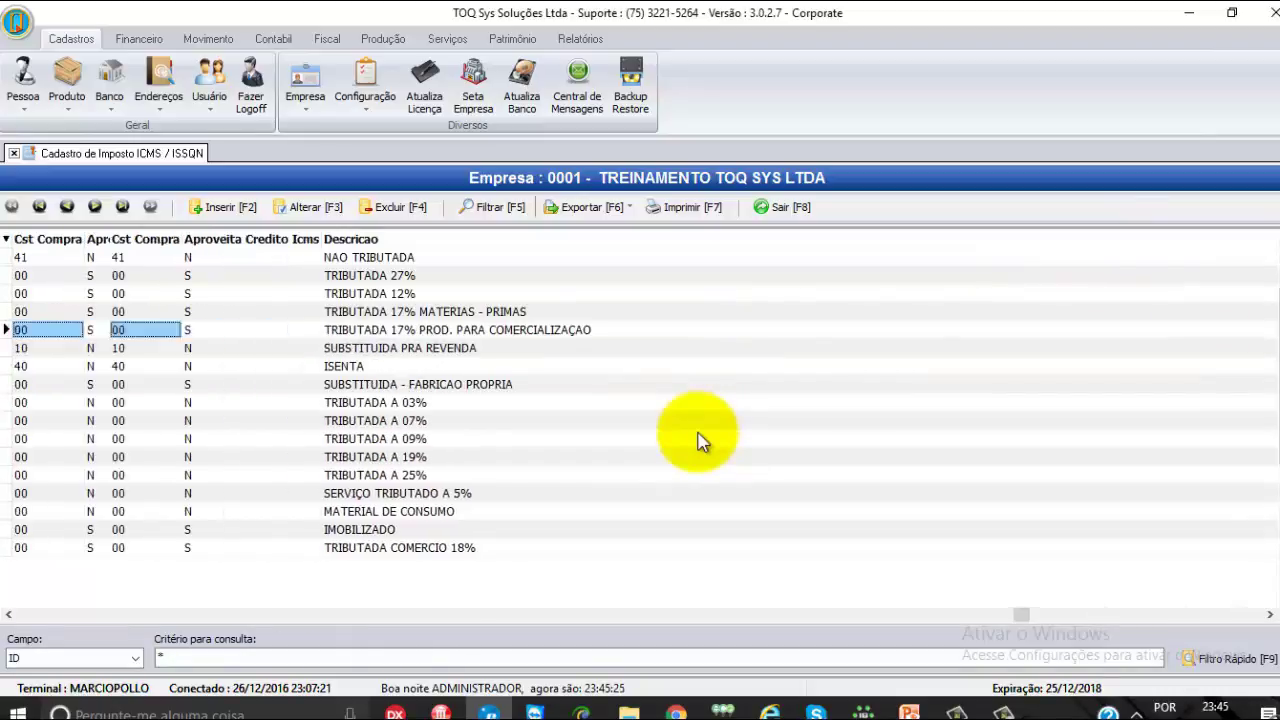
pyautogui.press('Left')
pyautogui.press('Left')
pyautogui.press('Left')
pyautogui.press('Left')
pyautogui.press('Left')
pyautogui.press('Left')
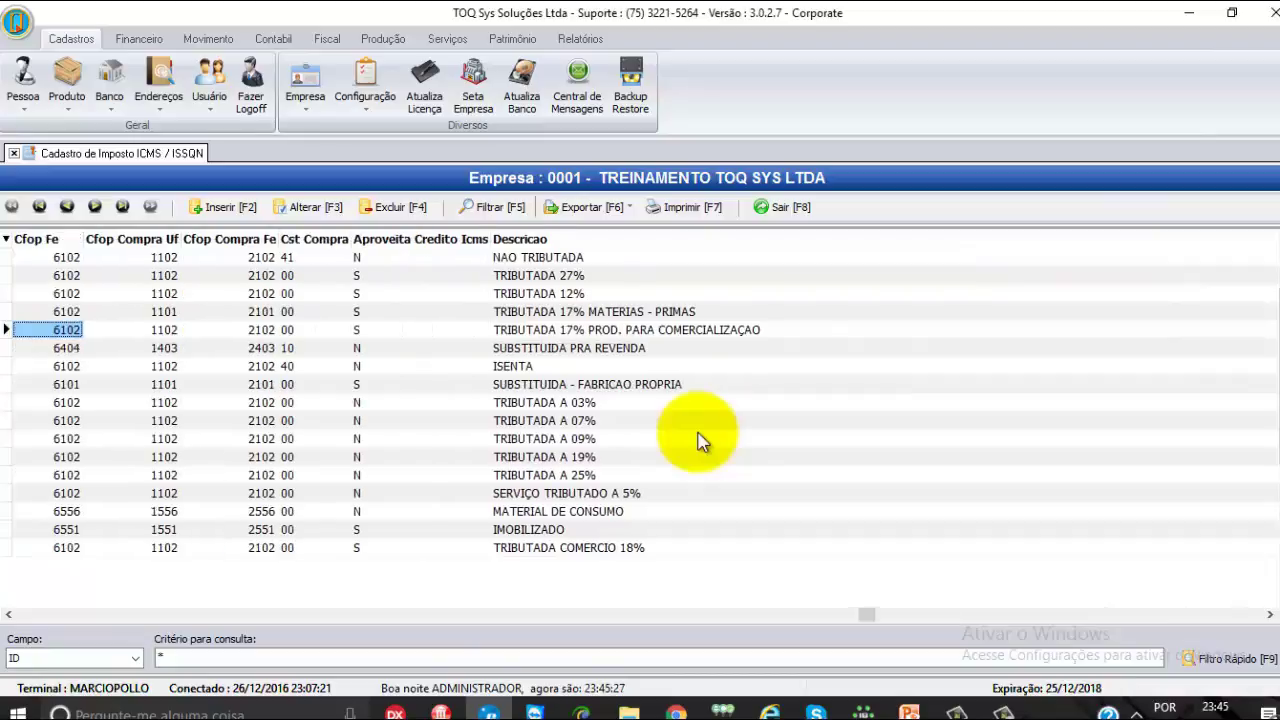
pyautogui.press('Left')
pyautogui.press('Left')
pyautogui.press('Left')
pyautogui.press('Left')
pyautogui.press('Left')
pyautogui.press('Left')
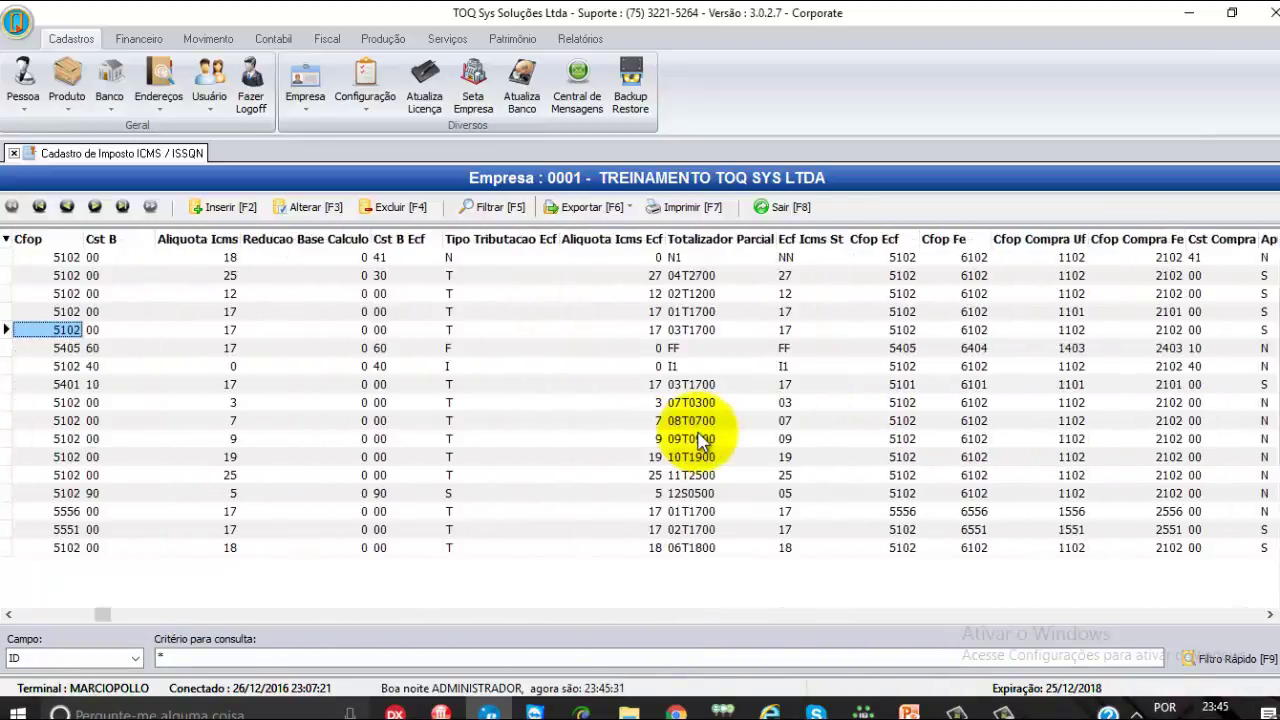
pyautogui.press('Right')
pyautogui.press('Right')
pyautogui.press('Right')
pyautogui.press('Right')
pyautogui.press('Right')
pyautogui.press('Right')
pyautogui.press('Right')
pyautogui.press('Right')
pyautogui.press('Right')
pyautogui.press('Right')
pyautogui.press('Right')
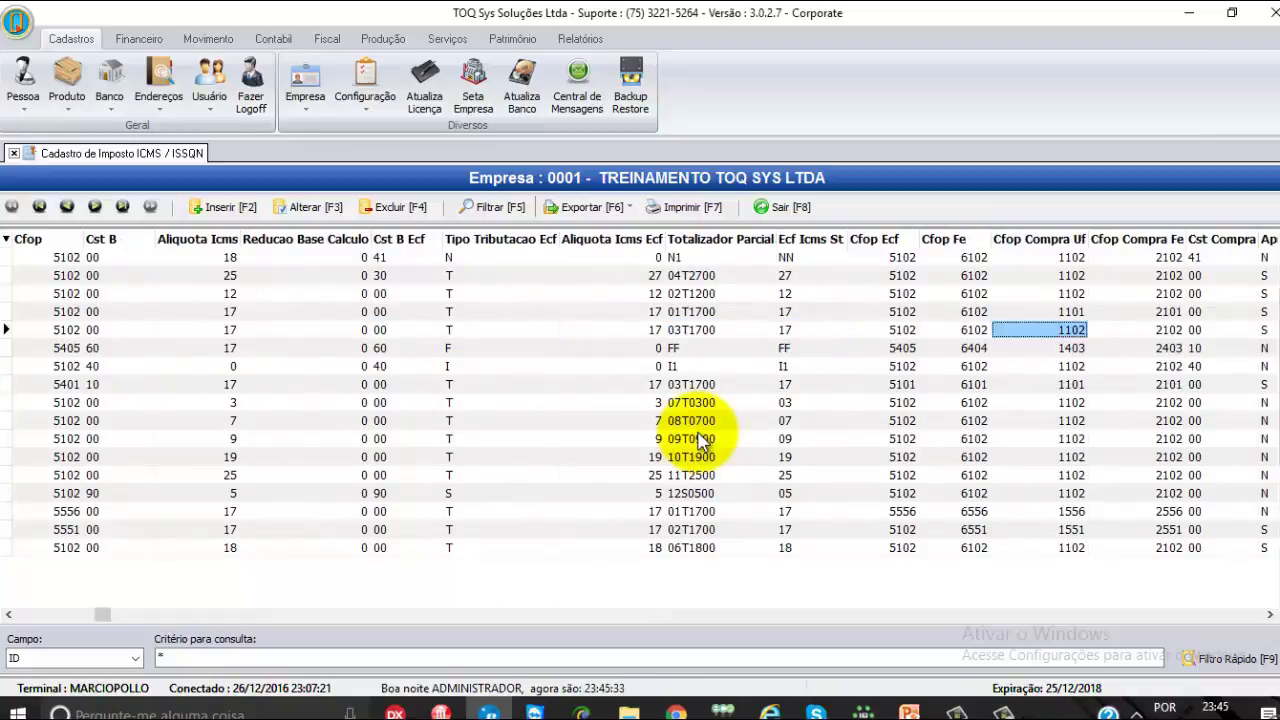
pyautogui.press('Right')
pyautogui.press('Right')
pyautogui.press('Right')
pyautogui.press('Right')
# Examine the TRIBUTADA 17% MATERIAS - PRIMAS row across the same columns, from the ID to the description.
pyautogui.press('Up')
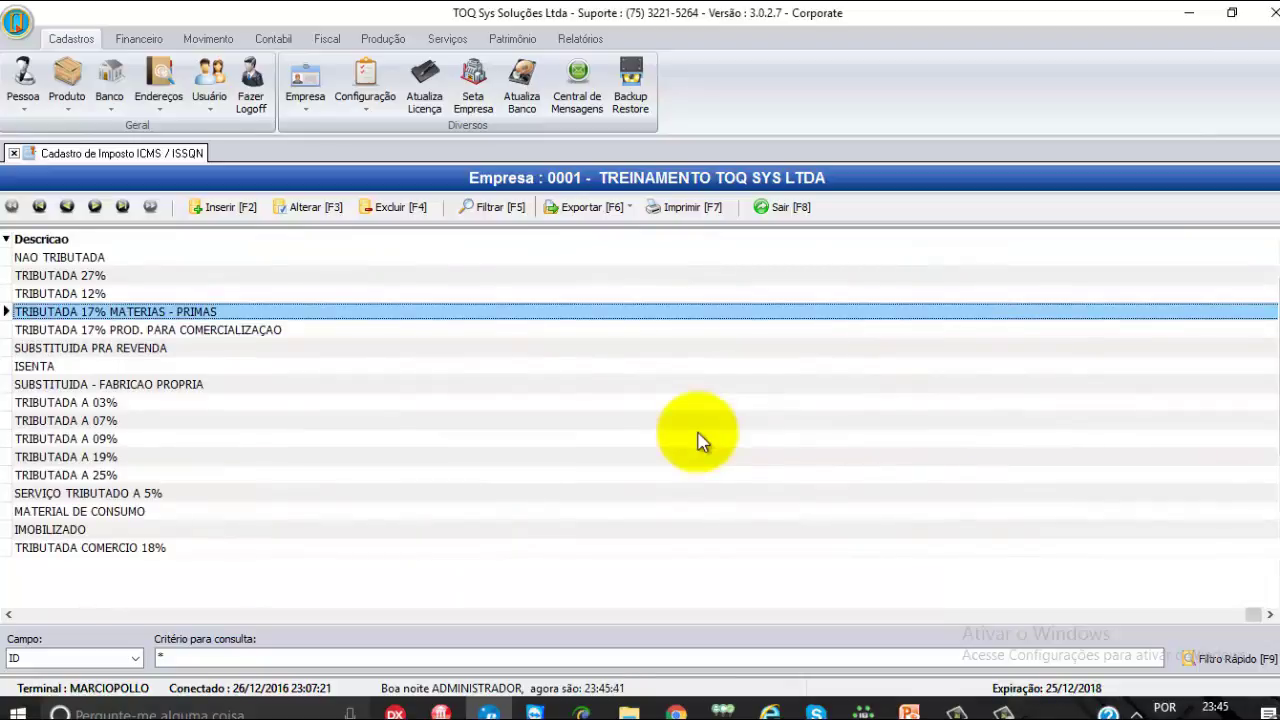
pyautogui.press('Left')
pyautogui.press('Left')
pyautogui.press('Left')
pyautogui.press('Left')
pyautogui.press('Left')
pyautogui.press('Left')
pyautogui.press('Left')
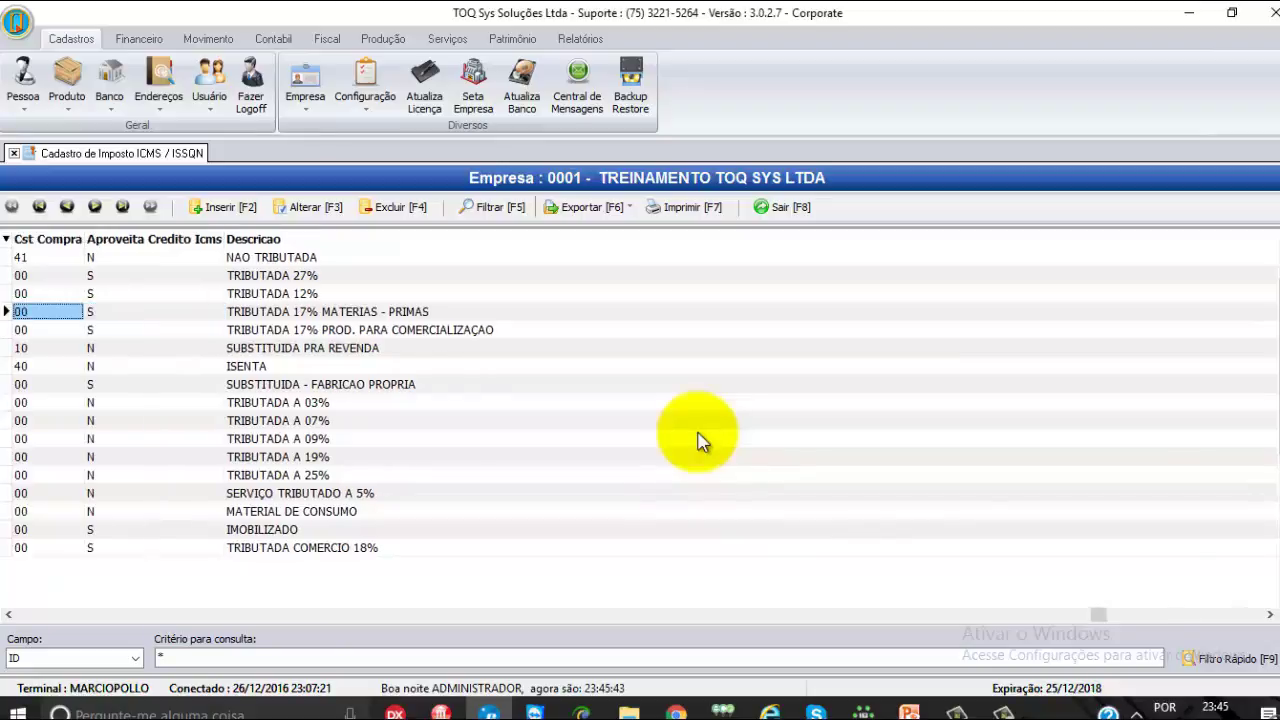
pyautogui.press('Left')
pyautogui.press('Left')
pyautogui.press('Left')
pyautogui.press('Left')
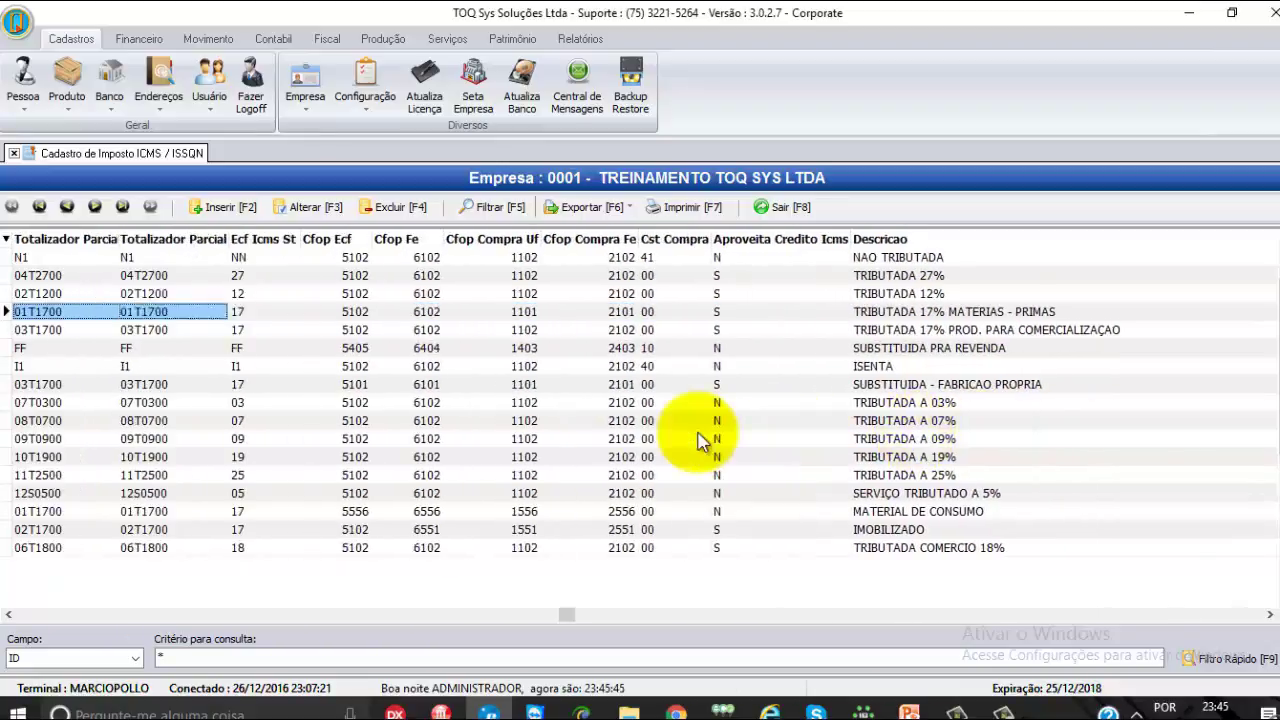
pyautogui.press('Left')
pyautogui.press('Left')
pyautogui.press('Left')
pyautogui.press('Left')
pyautogui.press('Left')
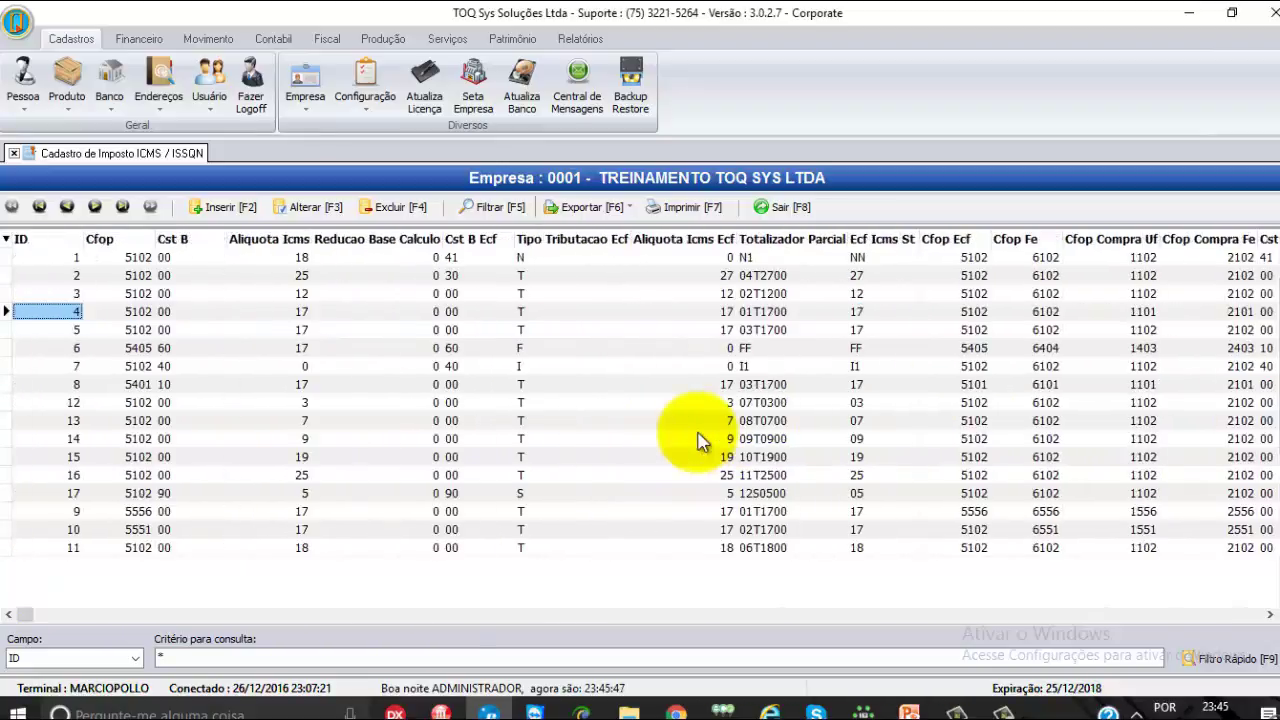
pyautogui.press('Right')
pyautogui.press('Right')
pyautogui.press('Right')
pyautogui.press('Right')
pyautogui.press('Right')
pyautogui.press('Right')
pyautogui.press('Right')
pyautogui.press('Right')
pyautogui.press('Right')
pyautogui.press('Right')
pyautogui.press('Right')
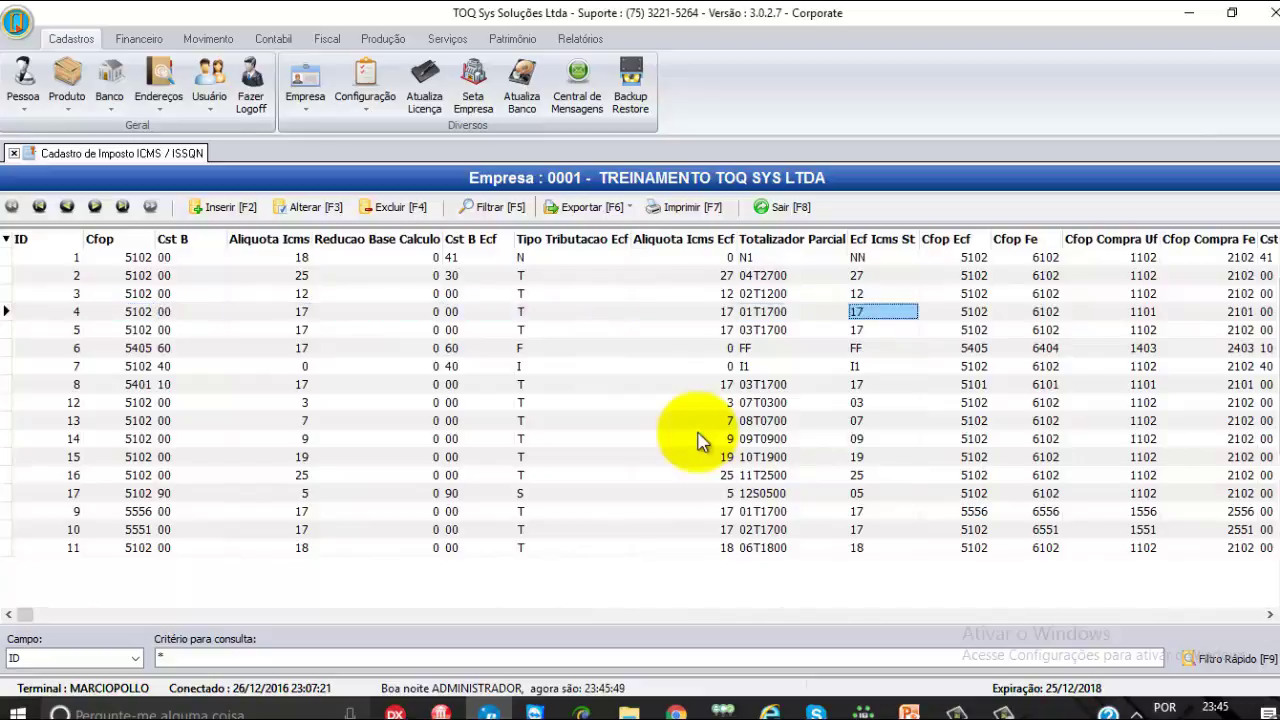
pyautogui.press('Right')
pyautogui.press('Right')
pyautogui.press('Right')
pyautogui.press('Right')
pyautogui.press('Right')
pyautogui.press('Right')
pyautogui.press('Right')
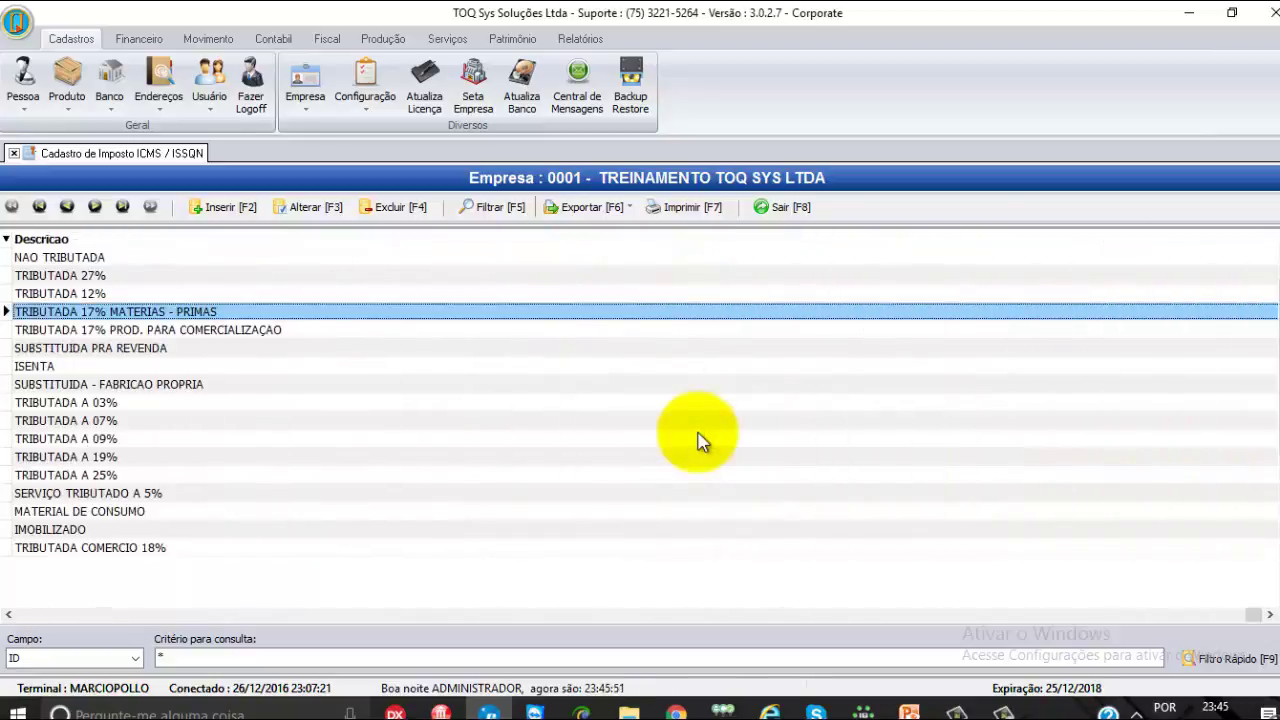
# Open the NAO TRIBUTADA tax record for editing.
pyautogui.press('Up')
pyautogui.press('Up')
pyautogui.press('Up')
pyautogui.press('Down')
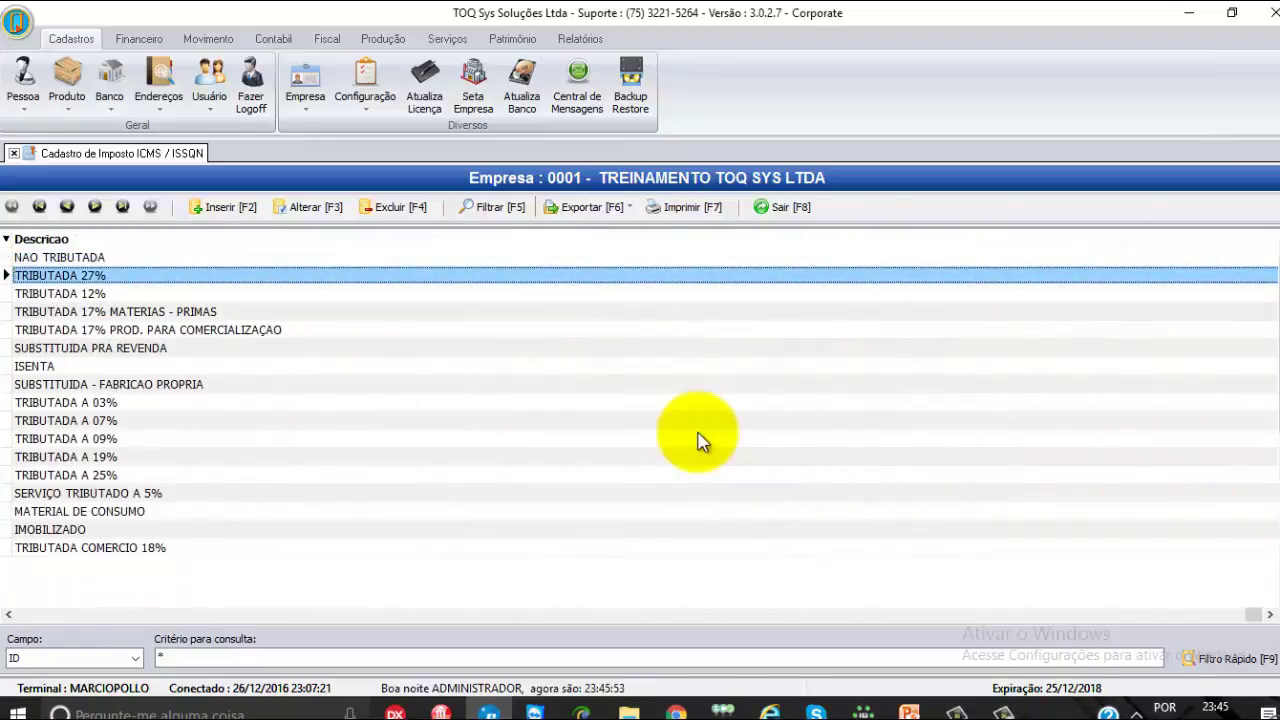
pyautogui.press('Down')
pyautogui.press('Down')
pyautogui.press('Up')
pyautogui.press('Up')
pyautogui.press('Up')
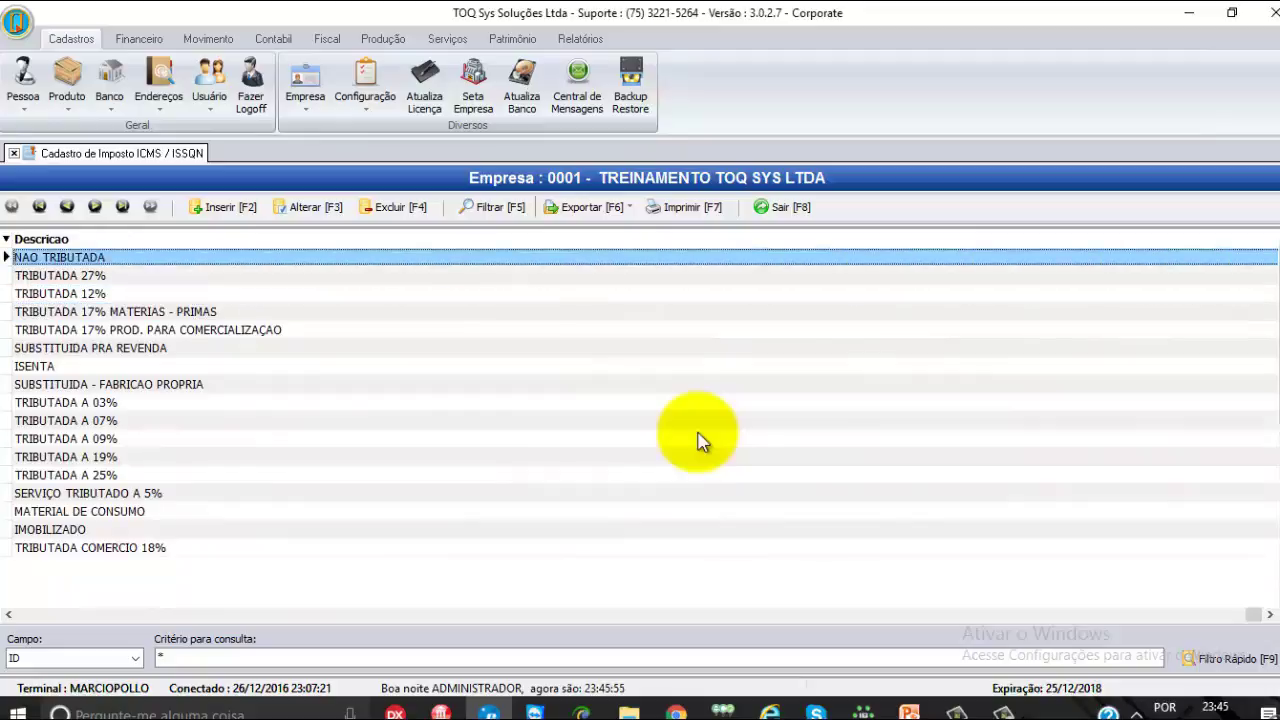
pyautogui.click(329, 213)
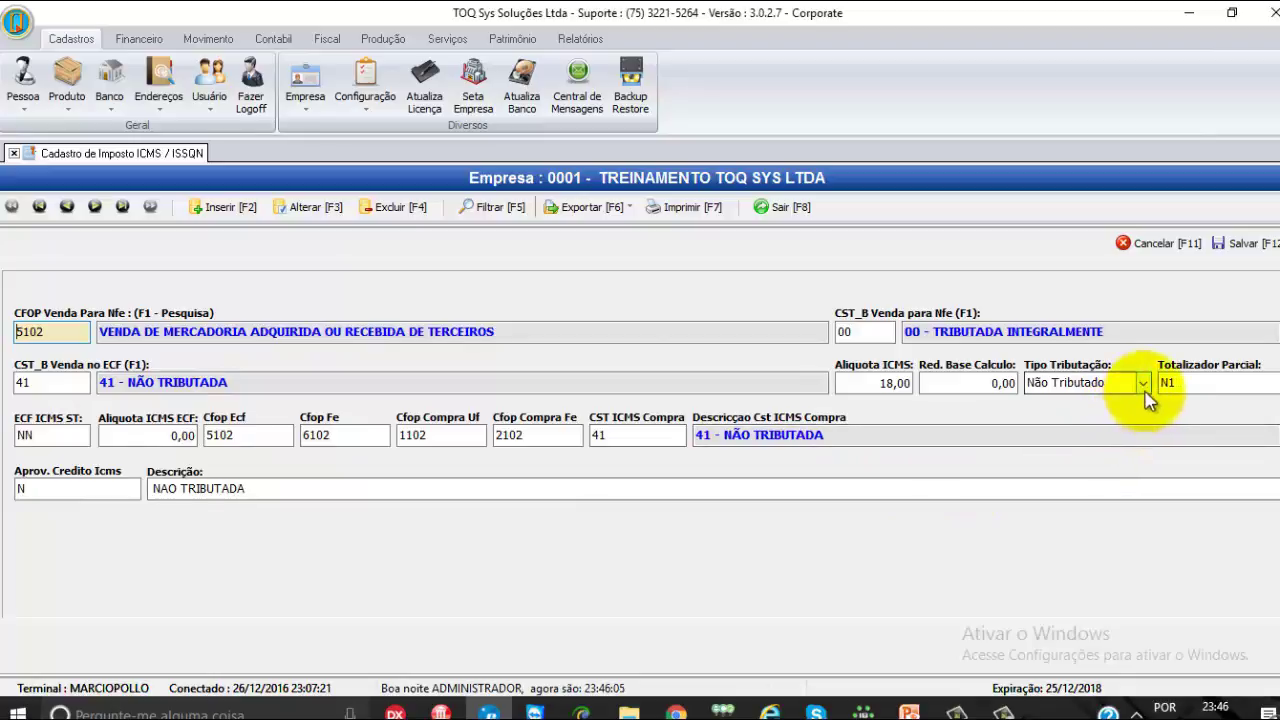
# Set the non-taxed record's Aliquota ICMS to 0.
pyautogui.click(886, 387)
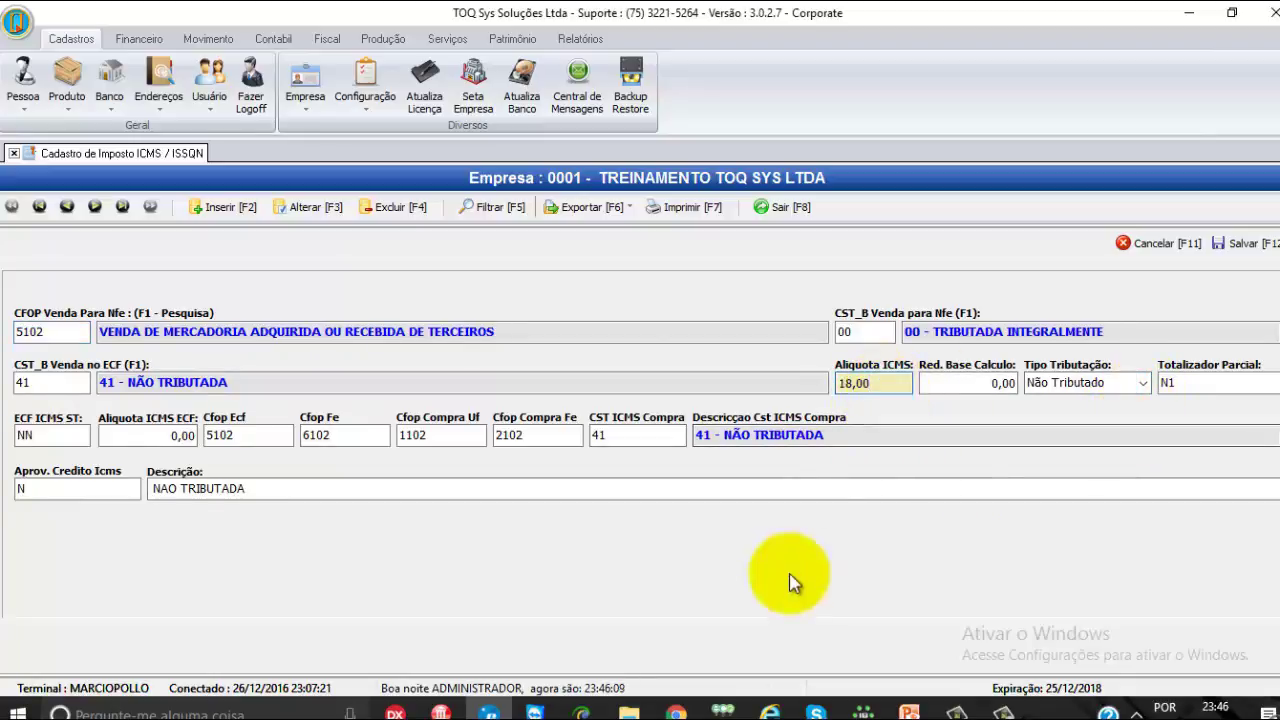
pyautogui.press('BackSpace')
pyautogui.press('BackSpace')
pyautogui.press('BackSpace')
pyautogui.press('BackSpace')
pyautogui.press('BackSpace')
pyautogui.write('0')
pyautogui.press('Tab')
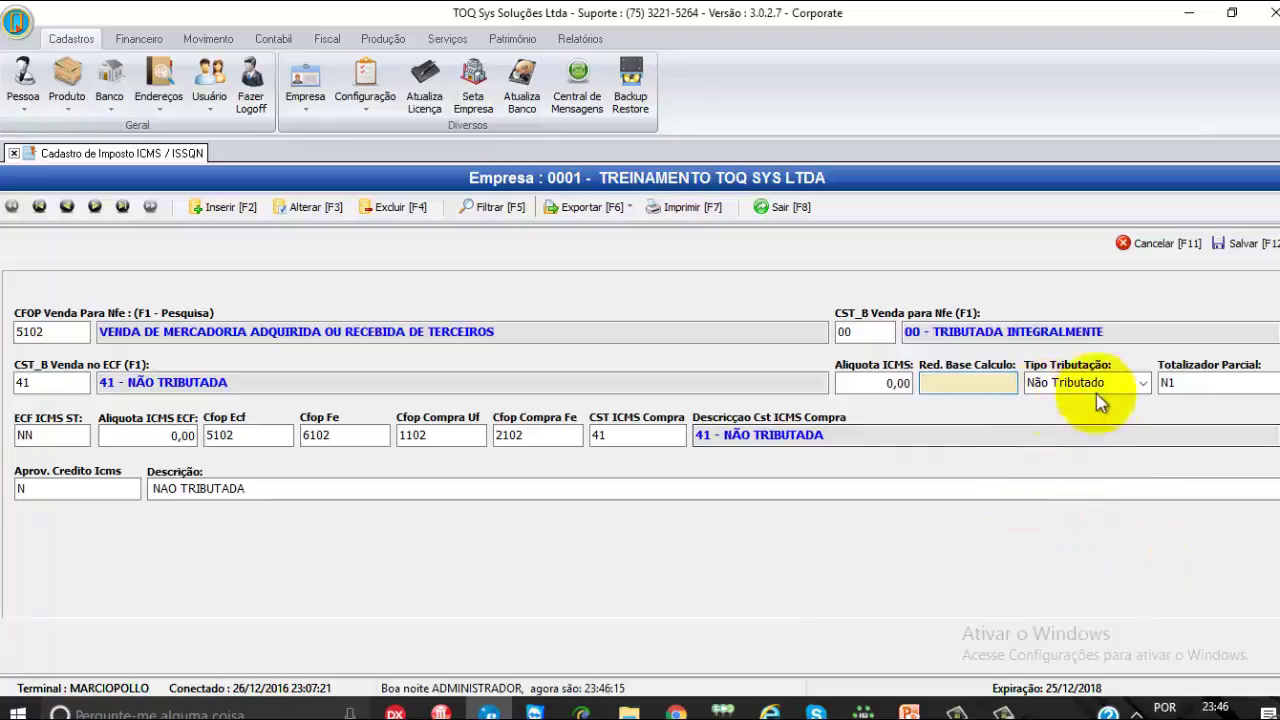
# Check the Totalizador Parcial code and set the ECF ICMS ST to N1.
pyautogui.click(1193, 382)
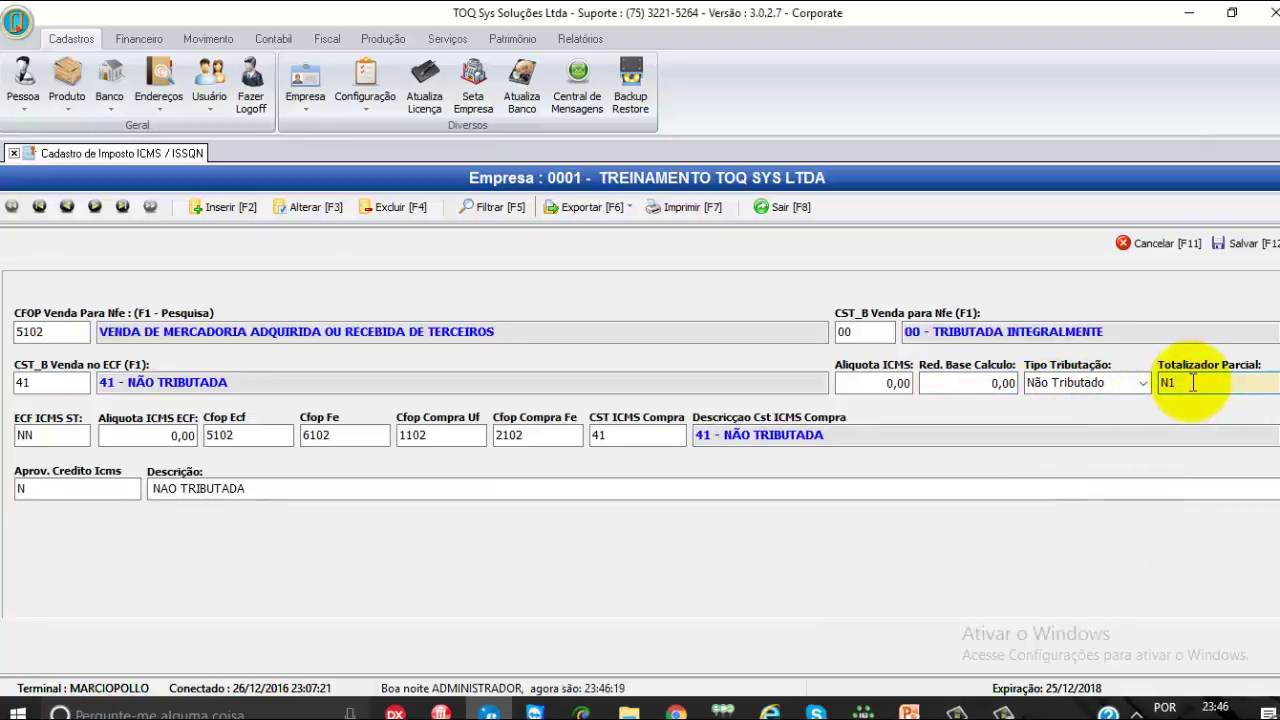
pyautogui.click(68, 440)
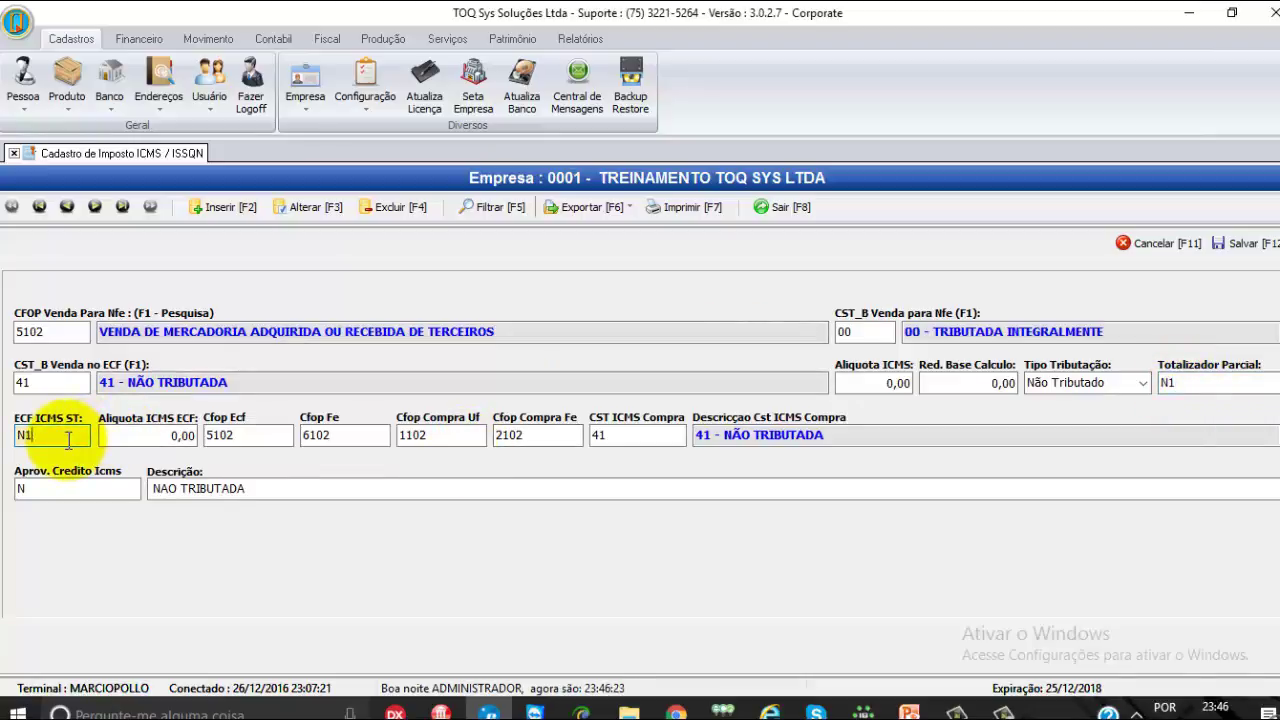
pyautogui.click(137, 440)
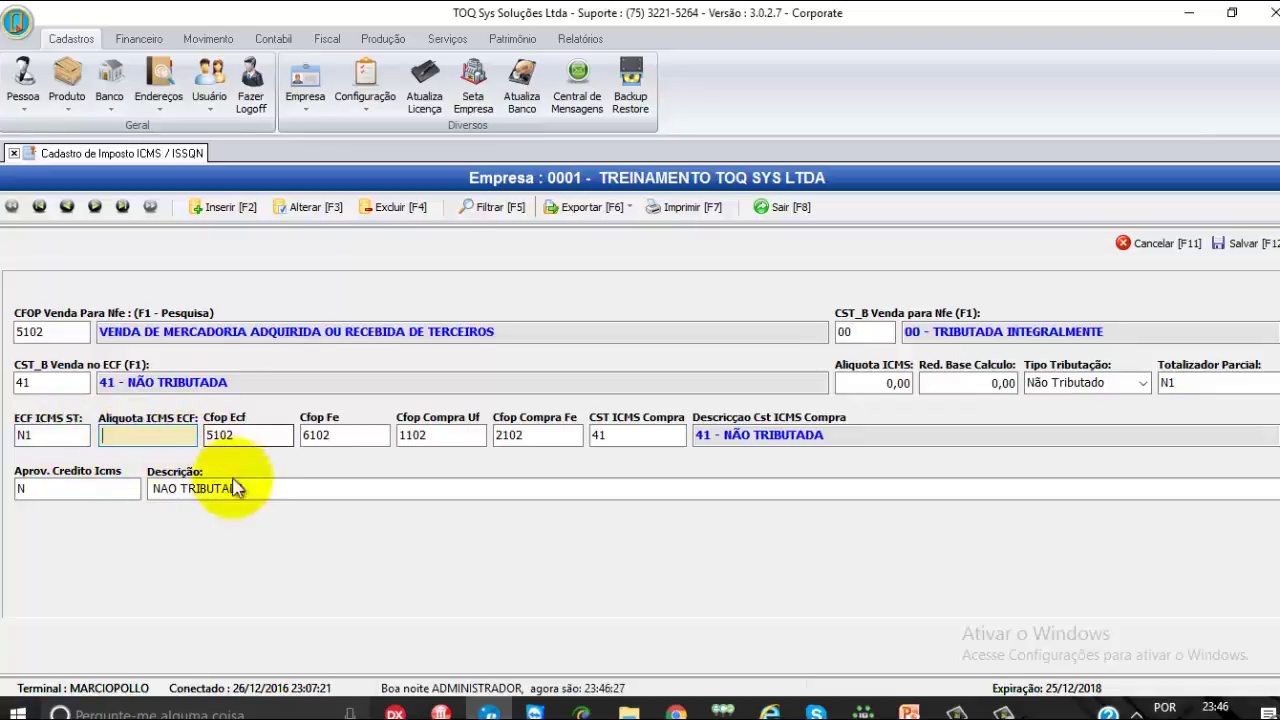
# Check the remaining CFOP, purchase CST and ICMS credit fields, and save the non-taxed record.
pyautogui.press('Tab')
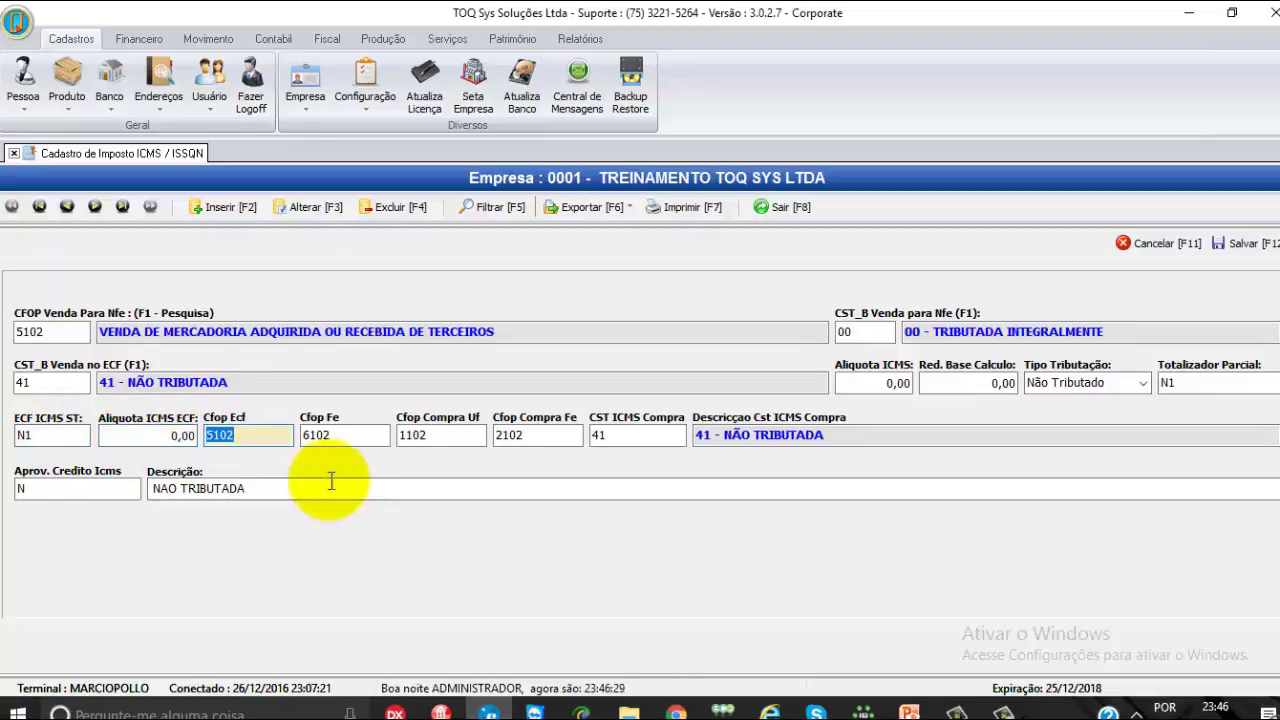
pyautogui.press('Tab')
pyautogui.press('Tab')
pyautogui.press('Tab')
pyautogui.press('Tab')
pyautogui.press('Tab')
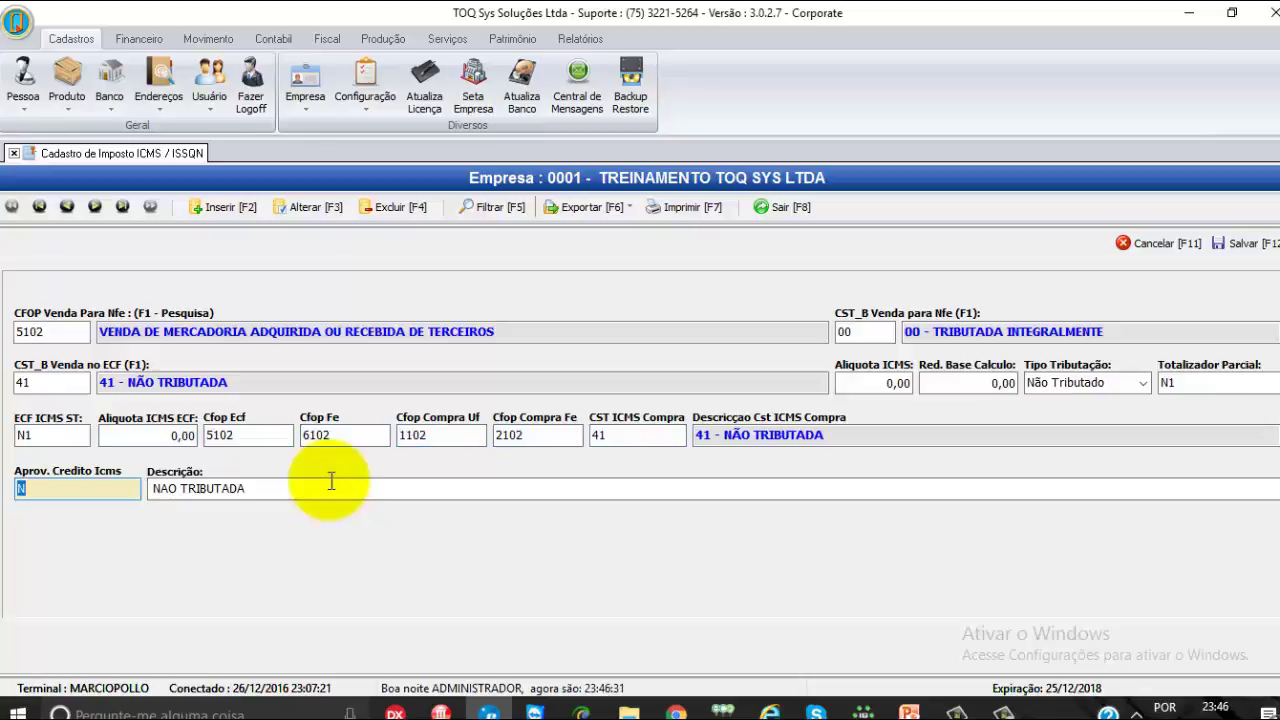
pyautogui.click(603, 435)
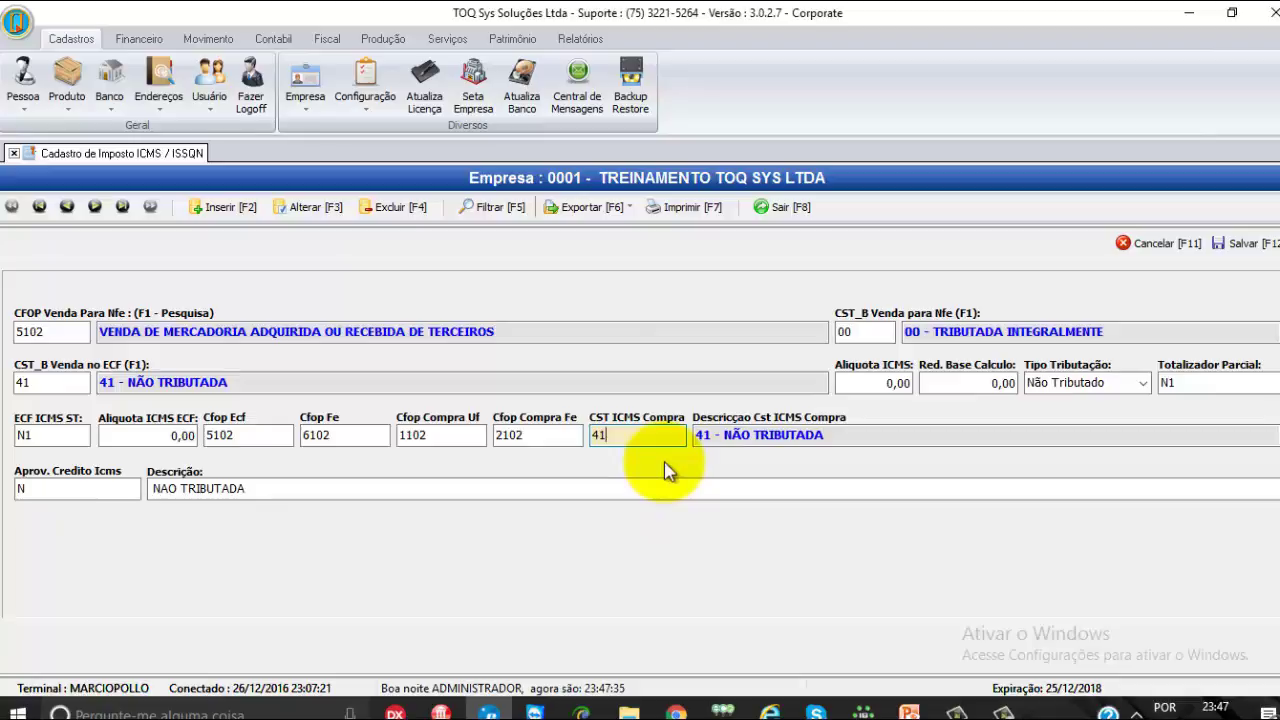
pyautogui.click(1232, 256)
# Browse the remaining tax records in the list down to MATERIAL DE CONSUMO.
pyautogui.press('Down')
pyautogui.press('Down')
pyautogui.press('Down')
pyautogui.press('Down')
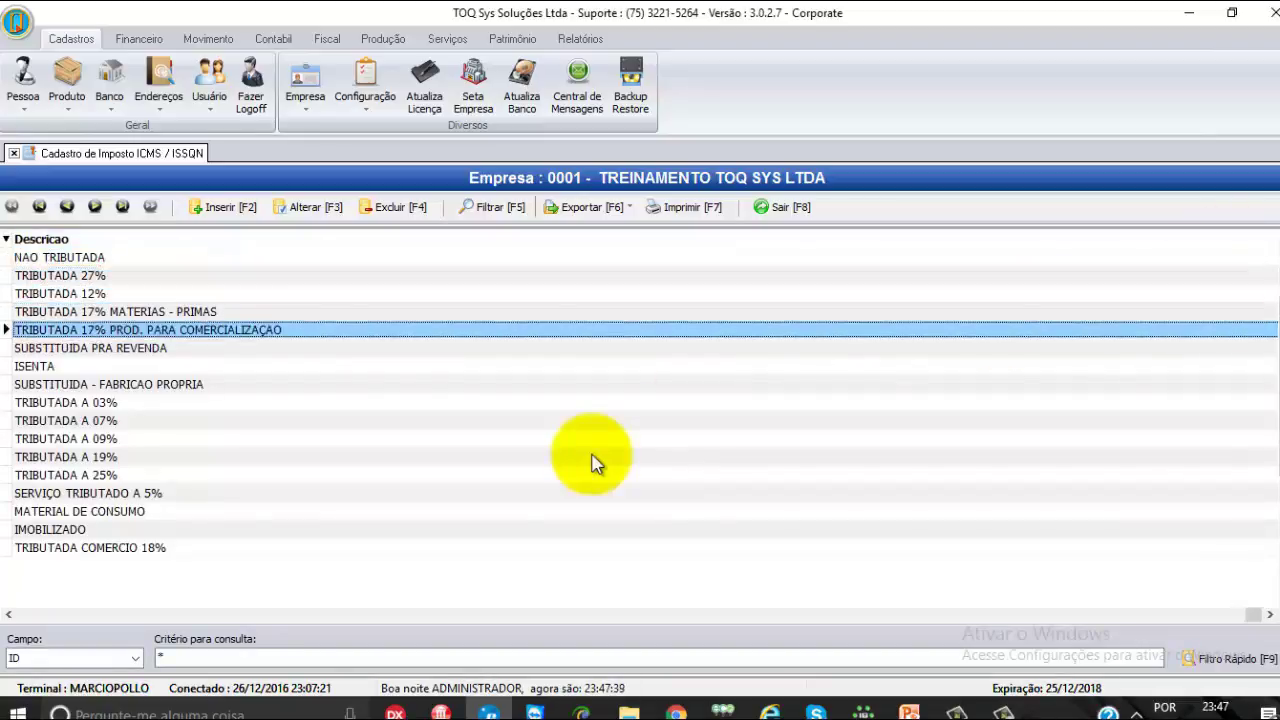
pyautogui.press('Down')
pyautogui.press('Down')
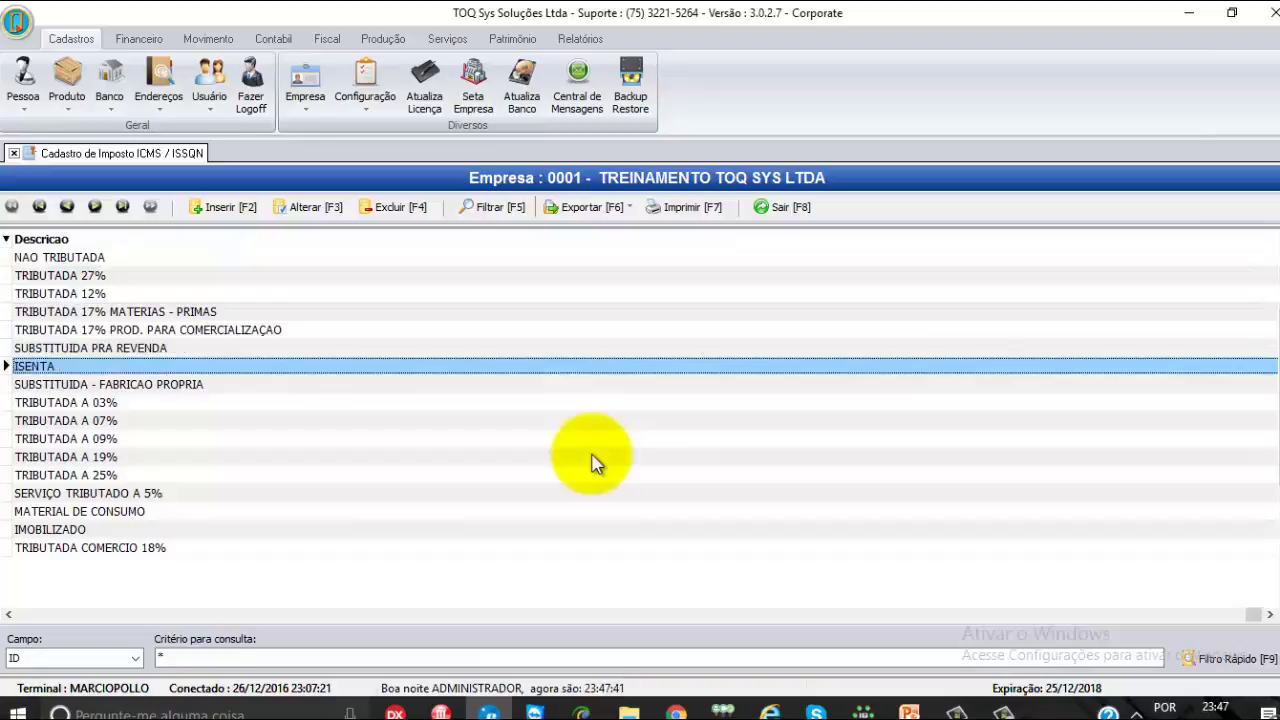
pyautogui.press('Down')
pyautogui.press('Down')
pyautogui.press('Down')
pyautogui.press('Down')
pyautogui.press('Down')
pyautogui.press('Down')
pyautogui.press('Down')
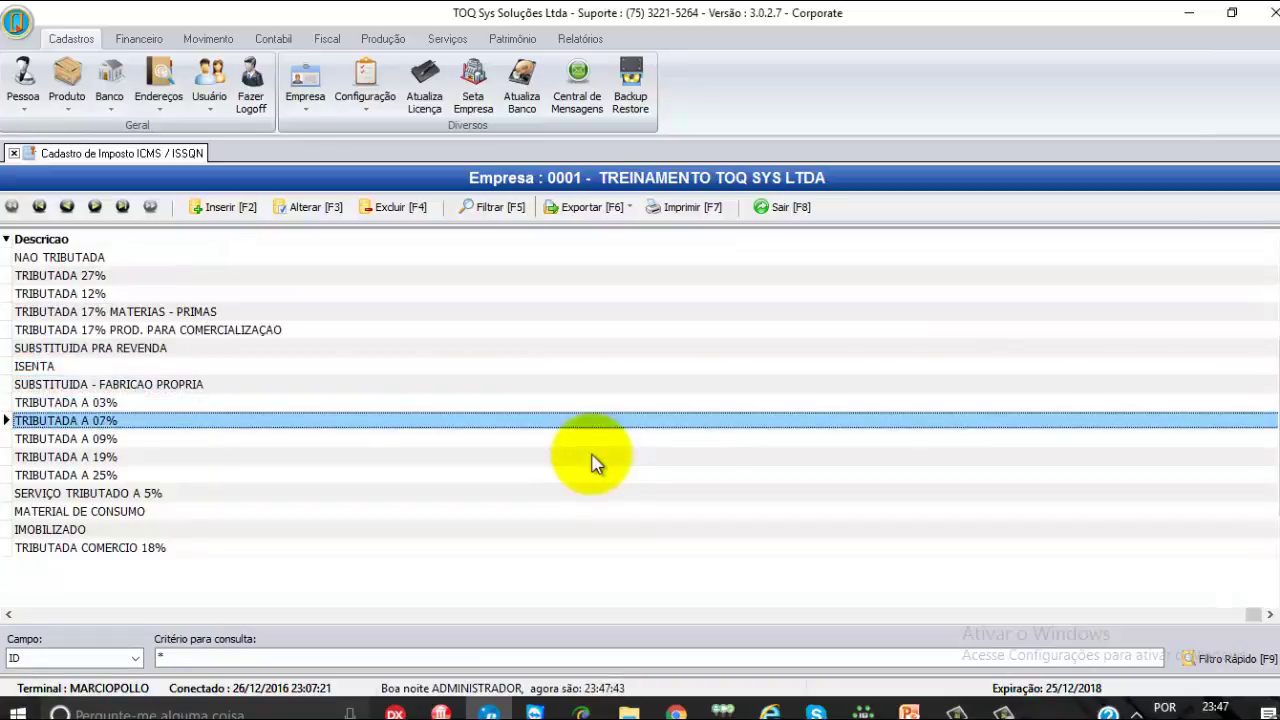
pyautogui.press('Down')
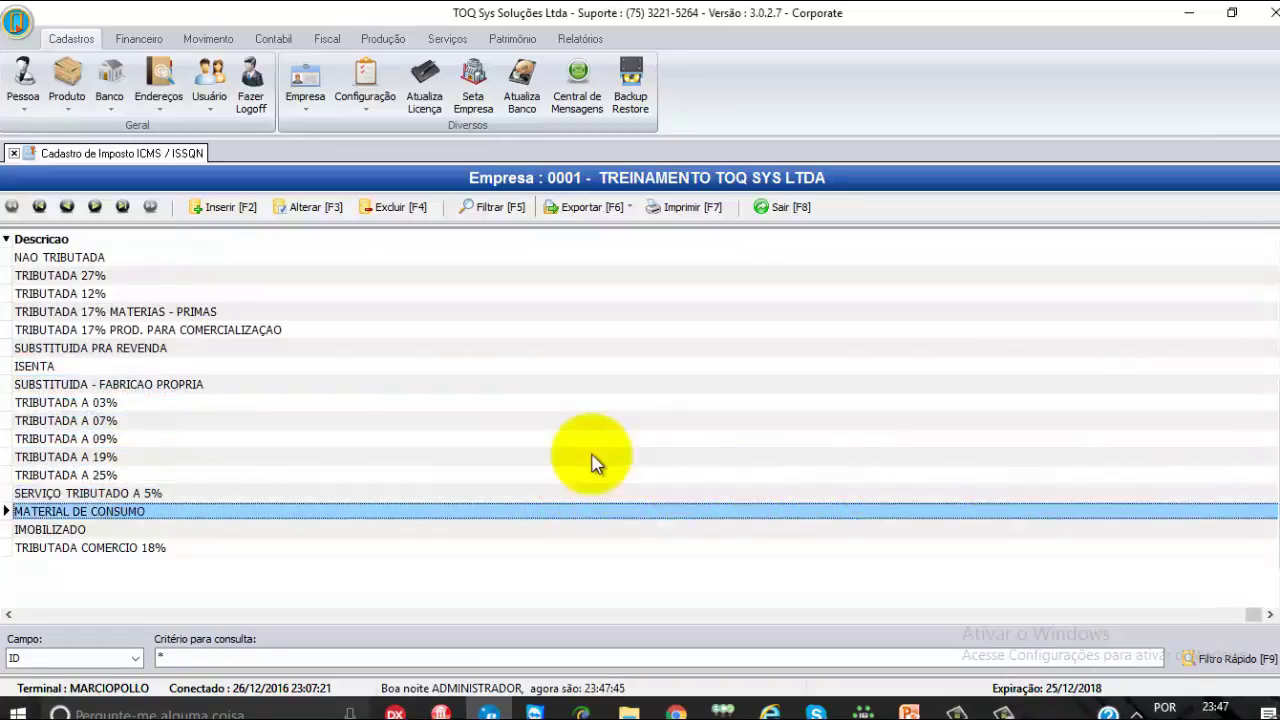
# Examine the MATERIAL DE CONSUMO record's ICMS credit, purchase CST and CFOP columns in the tax list.
pyautogui.press('Left')
pyautogui.press('Right')
pyautogui.press('Left')
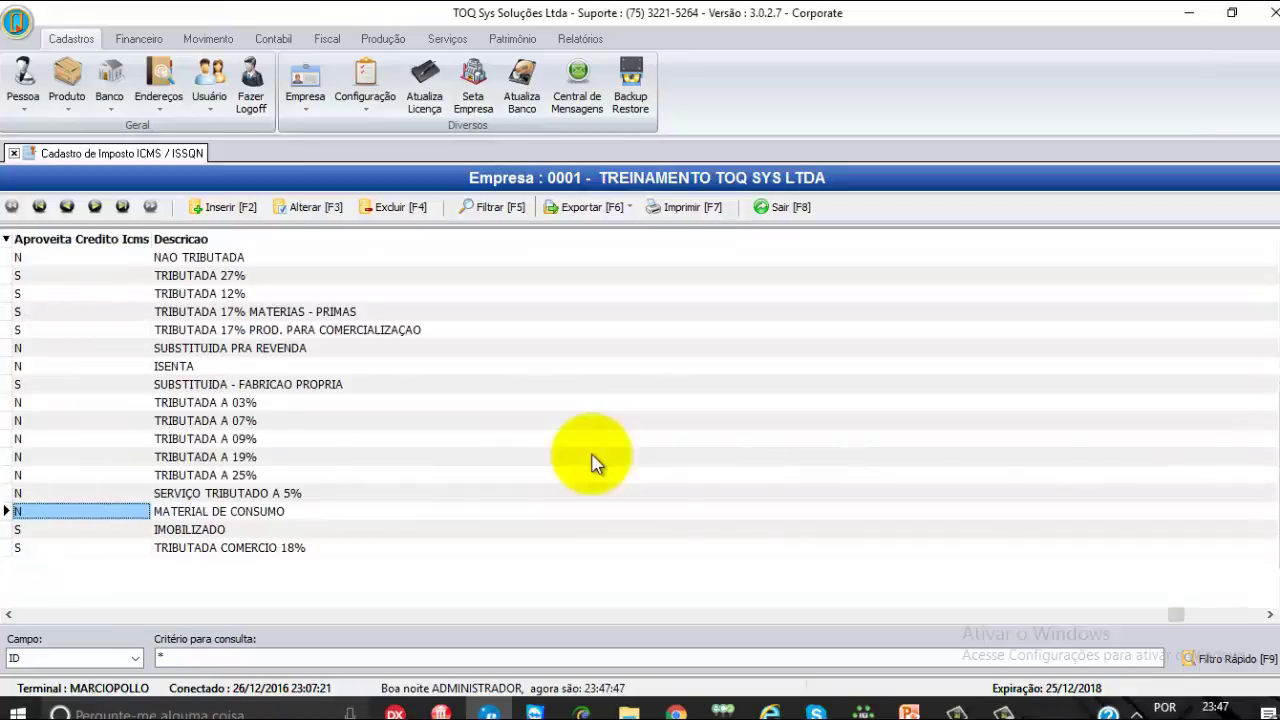
pyautogui.press('Left')
pyautogui.press('Left')
pyautogui.press('Left')
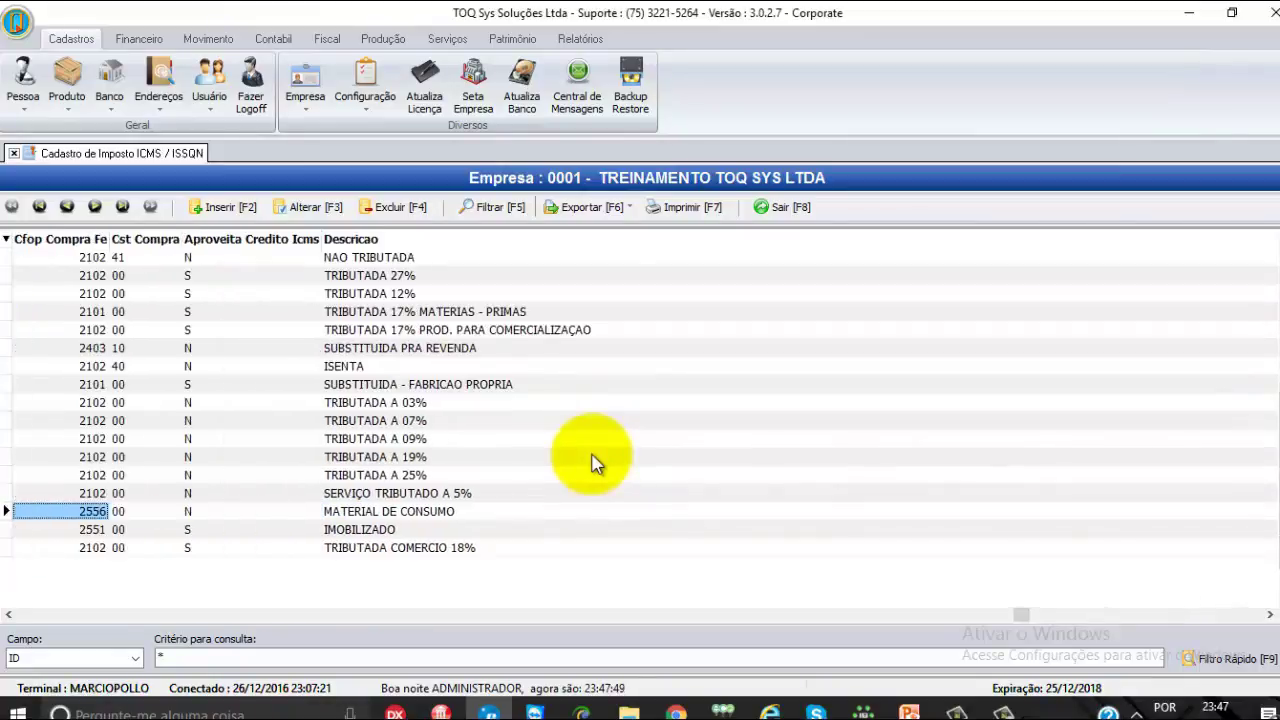
pyautogui.press('Left')
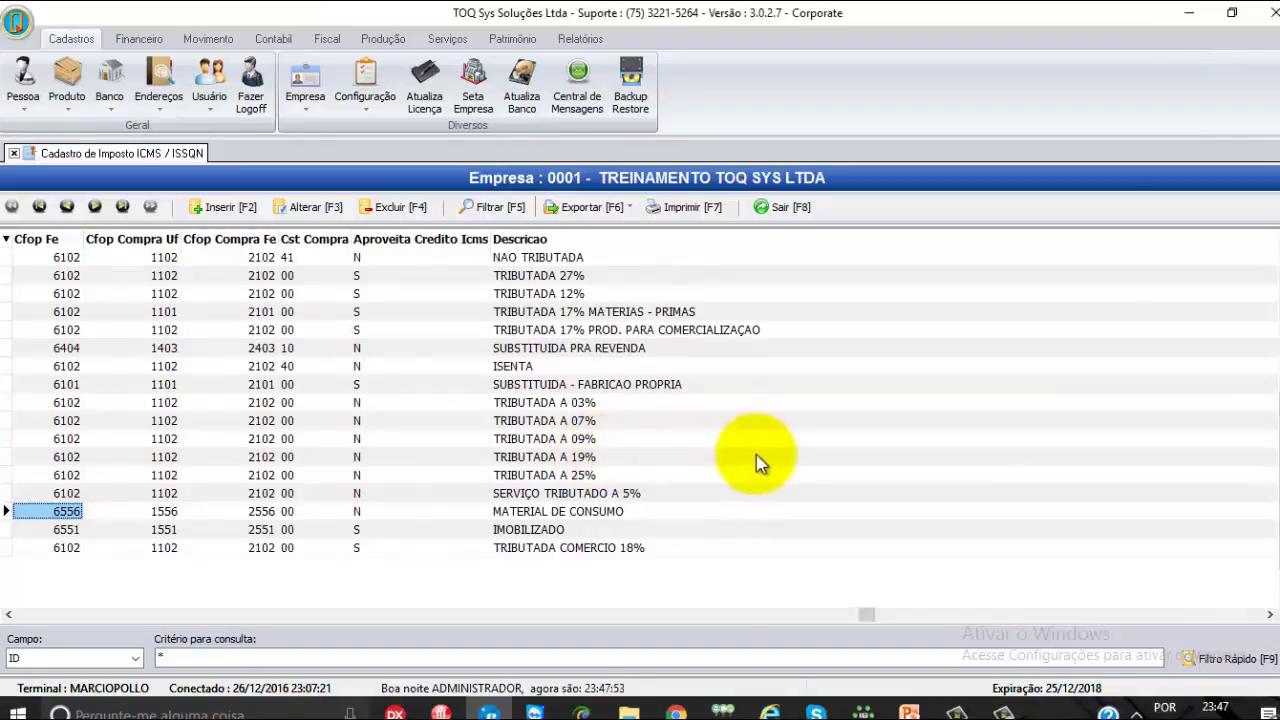
# In the MATERIAL DE CONSUMO record, check the purchase CFOP fields and set the Aliquota ICMS to 18.
pyautogui.click(314, 207)
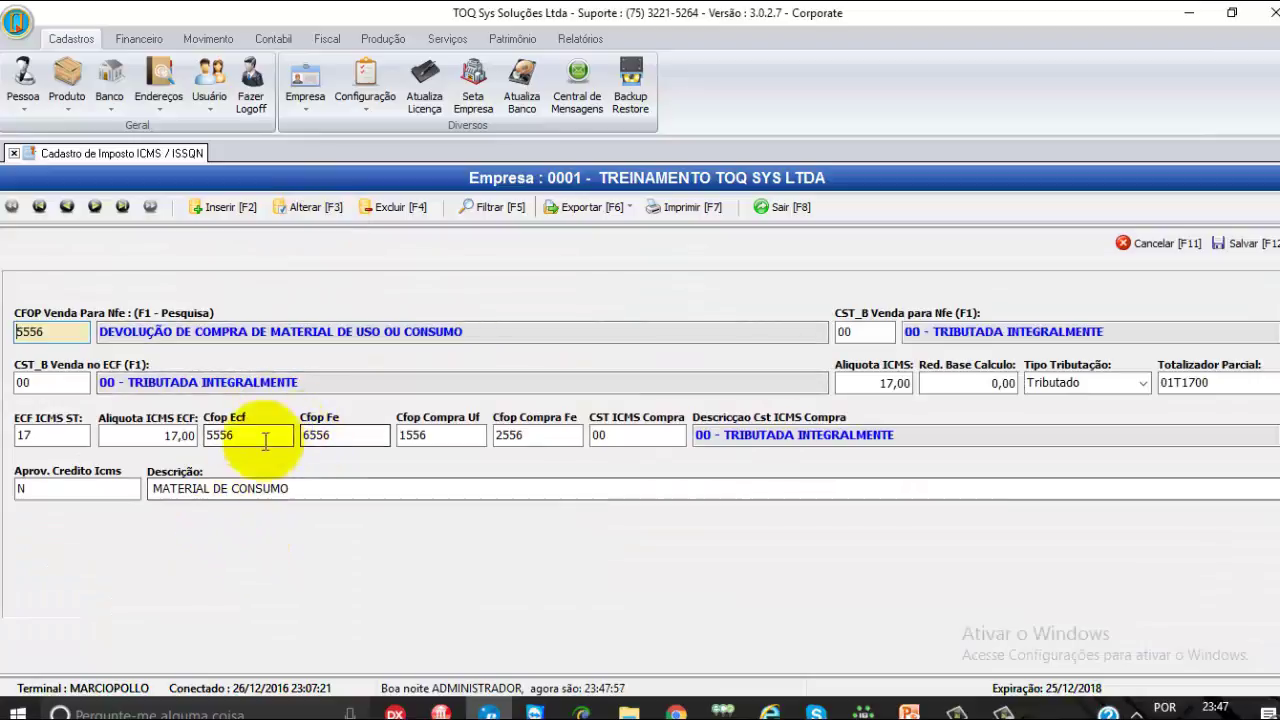
pyautogui.click(430, 436)
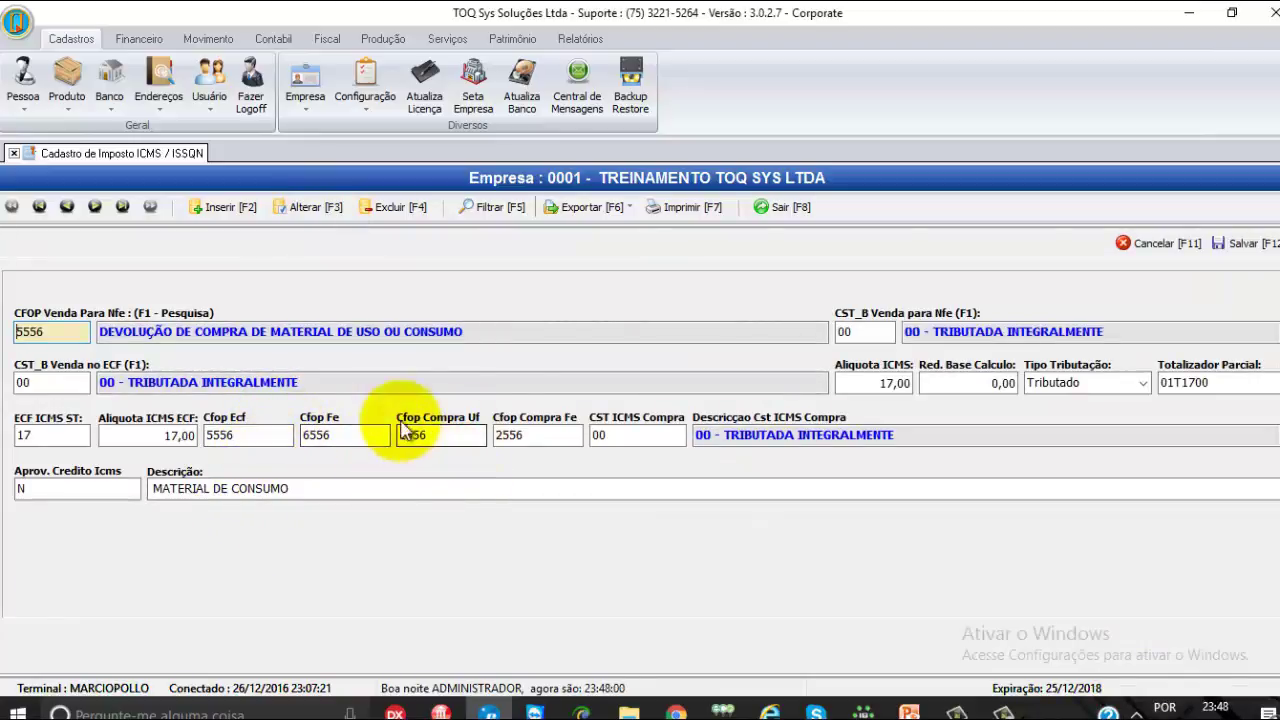
pyautogui.click(528, 440)
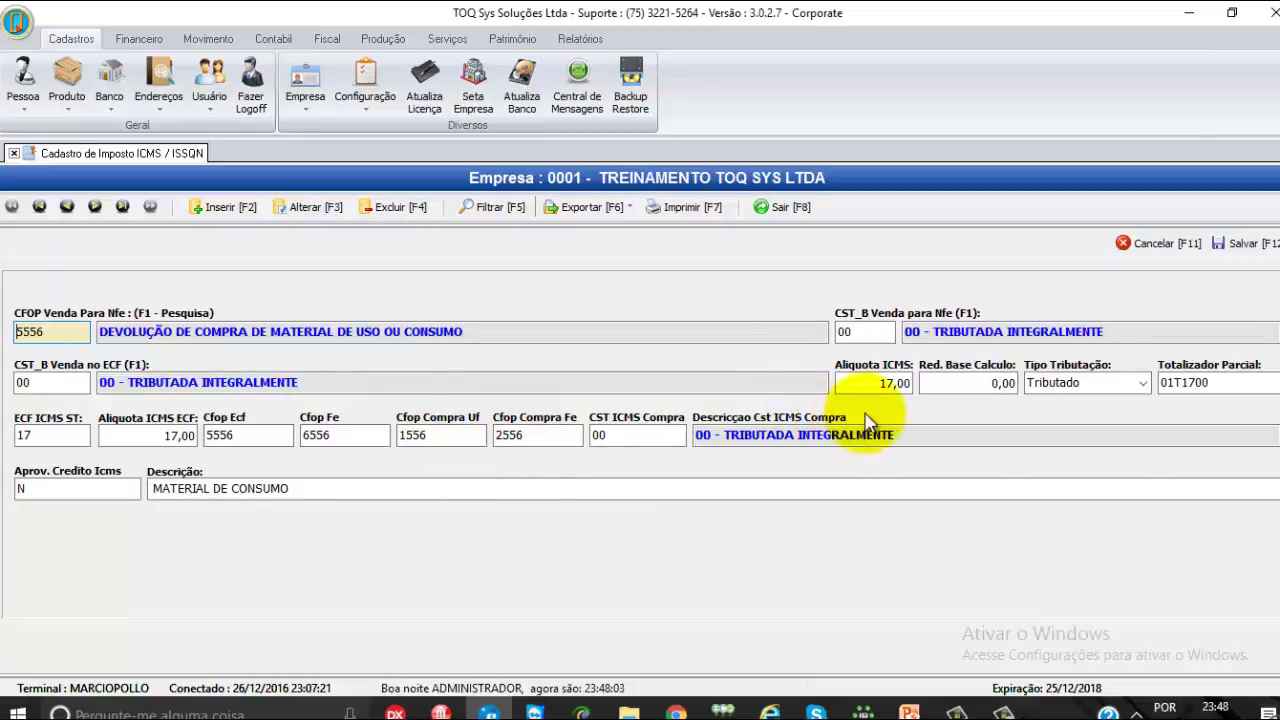
pyautogui.click(874, 384)
pyautogui.press('BackSpace')
pyautogui.press('BackSpace')
pyautogui.press('BackSpace')
pyautogui.press('BackSpace')
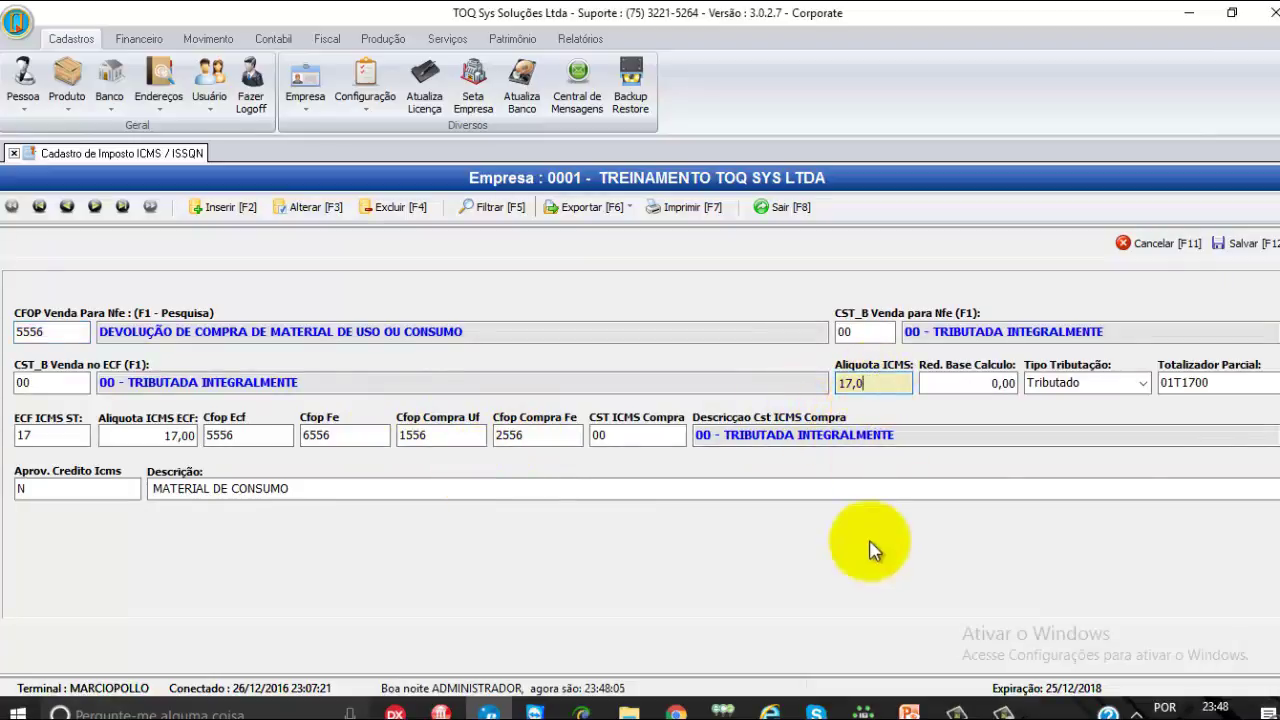
pyautogui.write('8')
pyautogui.press('Tab')
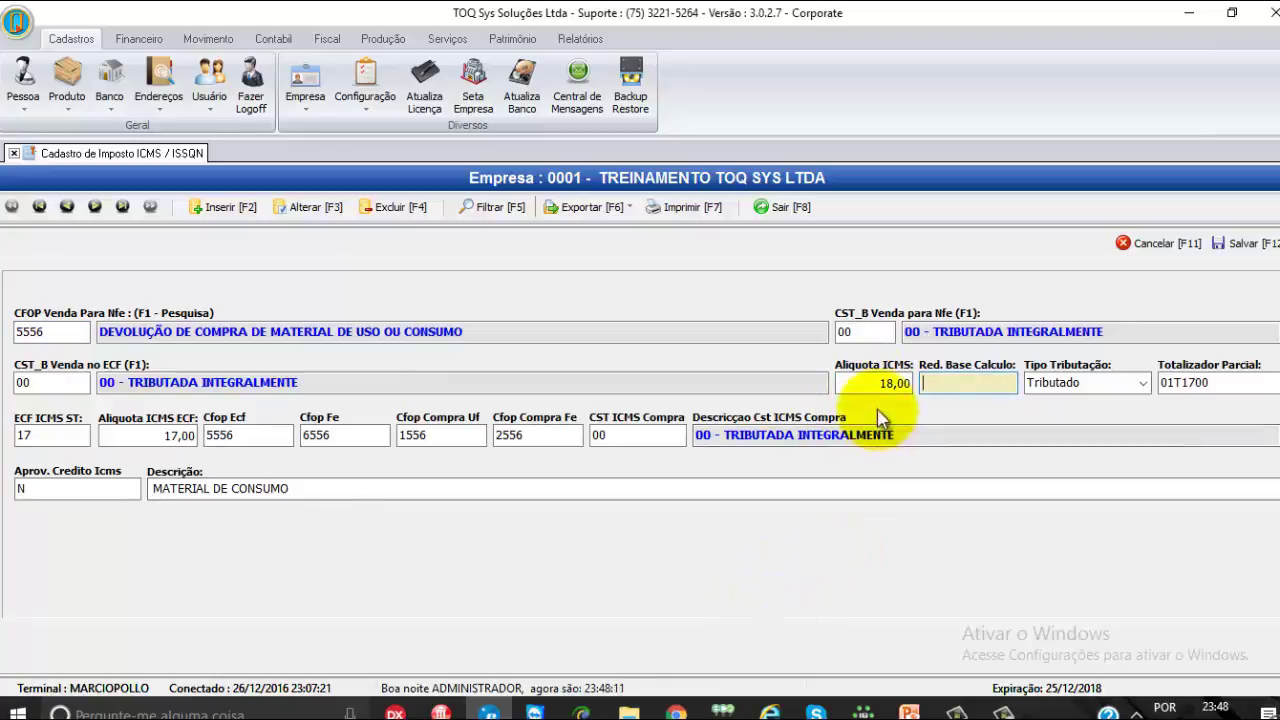
# Set the Totalizador Parcial to 01T1800 and both the ECF ICMS ST and Aliquota ICMS ECF to 18, and save the record.
pyautogui.click(1183, 382)
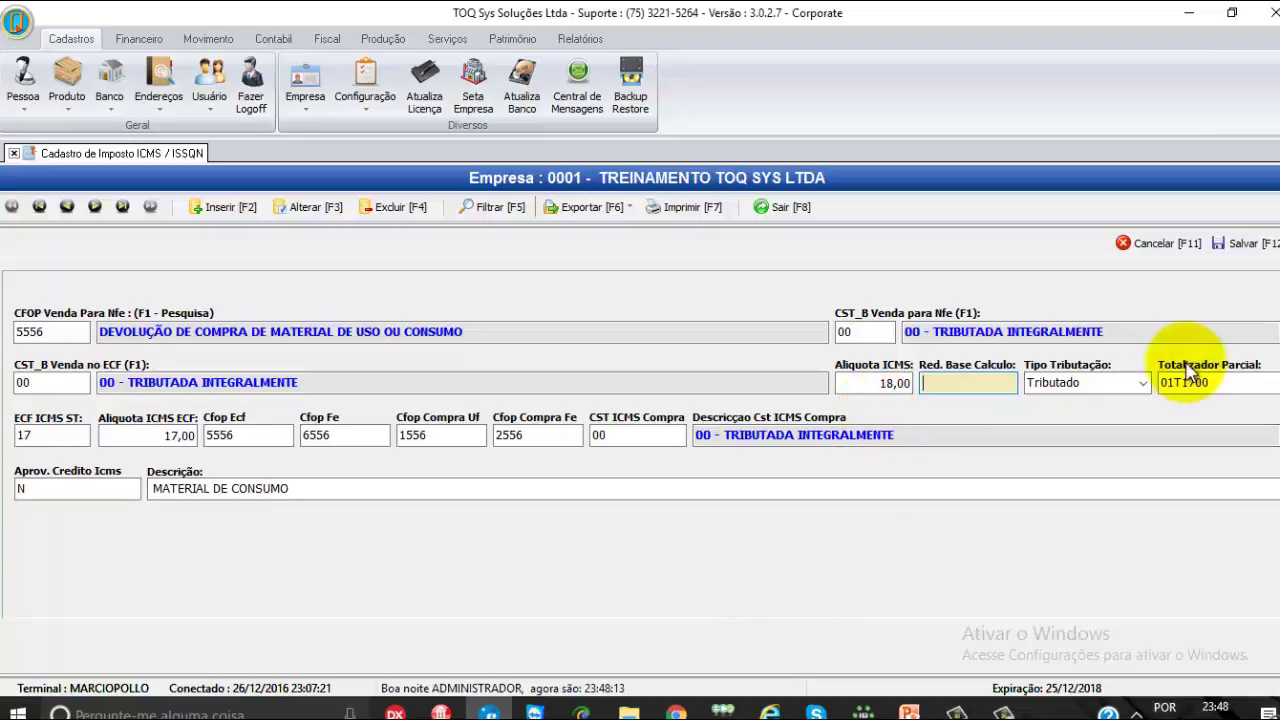
pyautogui.press('Right')
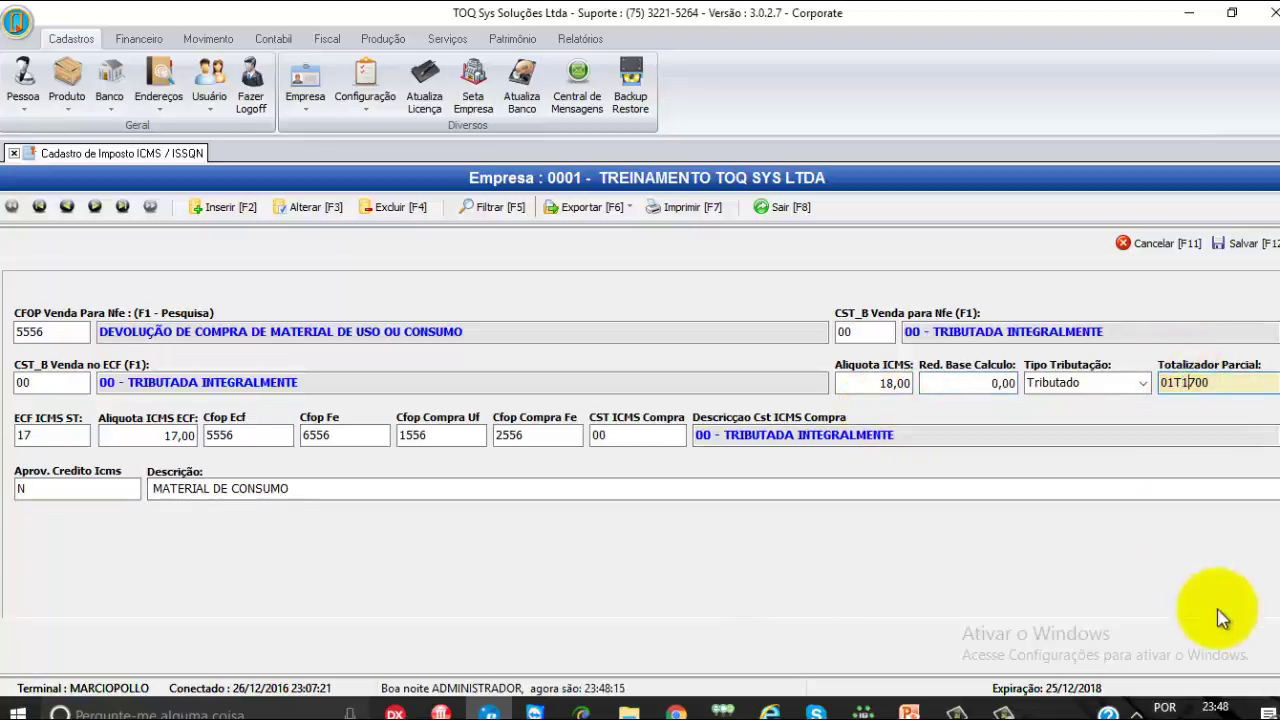
pyautogui.press('BackSpace')
pyautogui.write('8')
pyautogui.press('Tab')
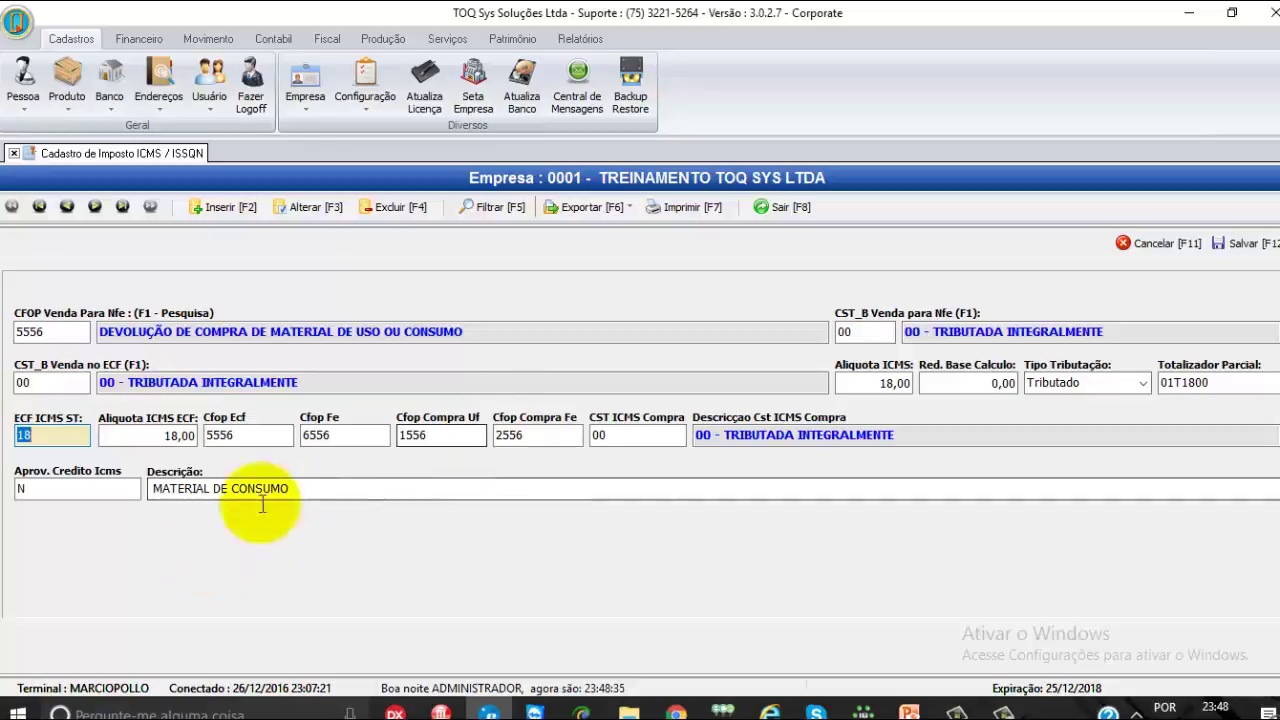
pyautogui.click(63, 489)
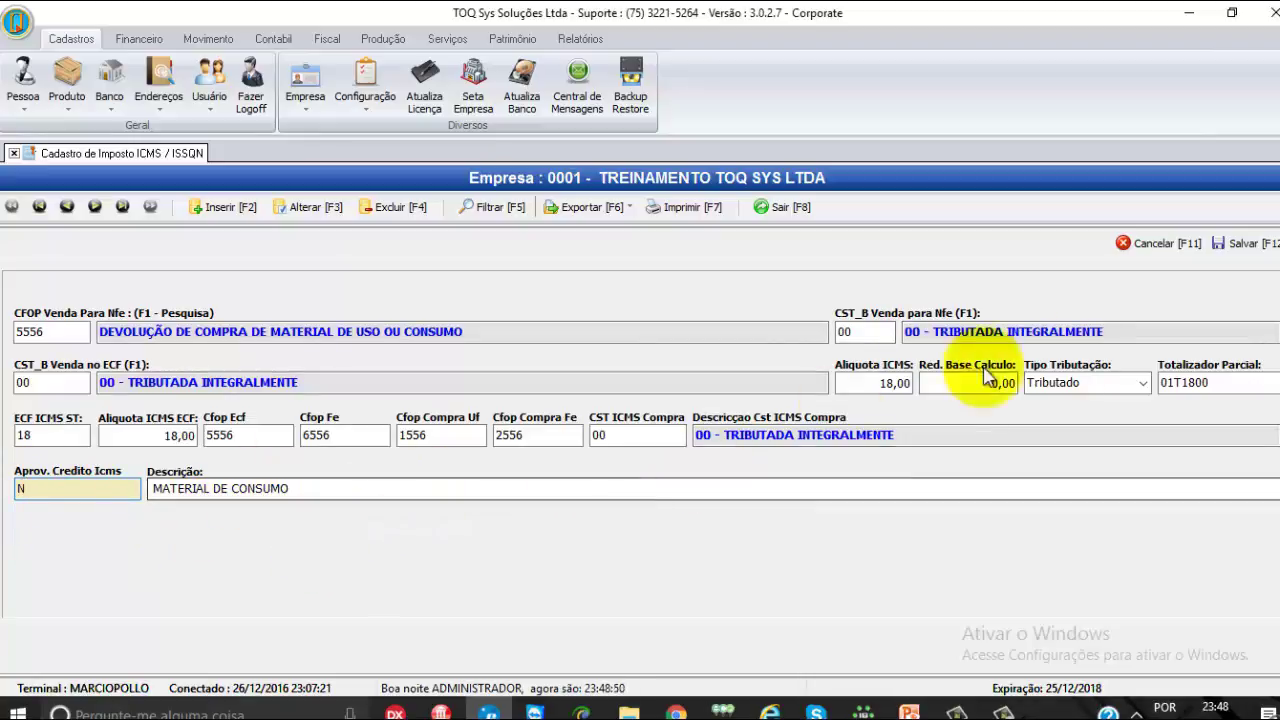
pyautogui.click(1243, 248)
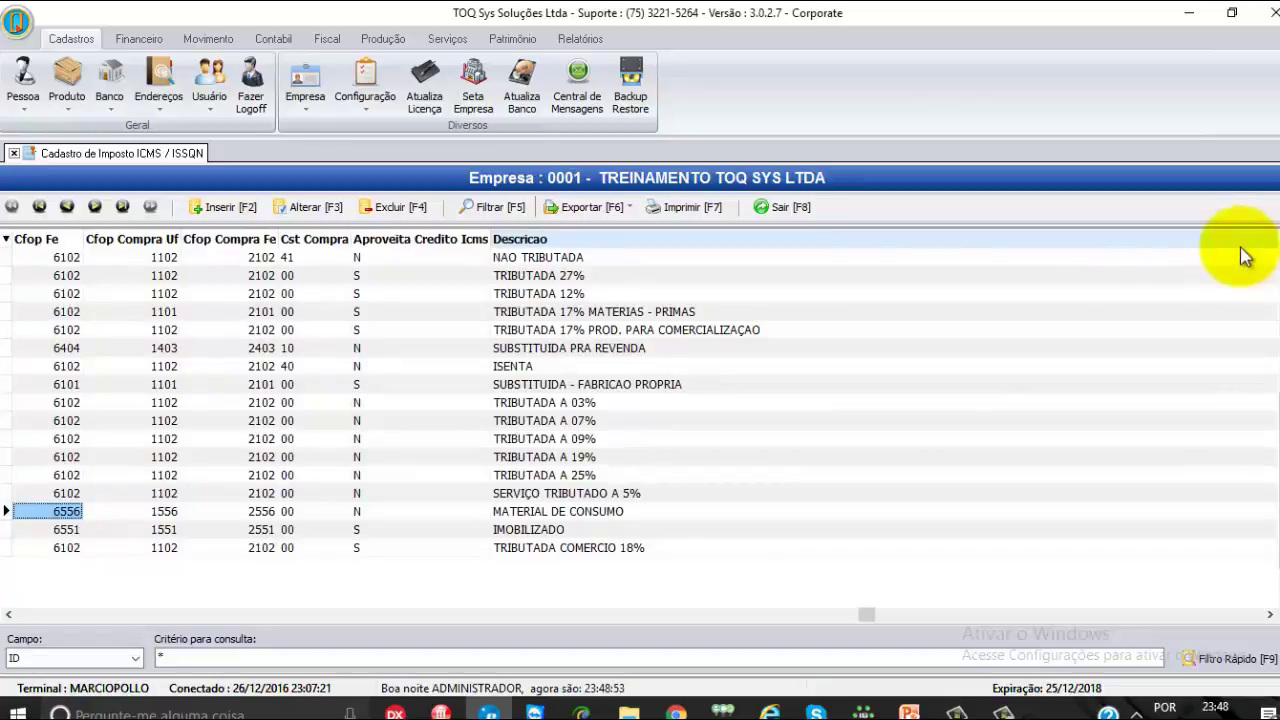
# Open the IMOBILIZADO record, check its CFOP and description fields, and save it without edits.
pyautogui.press('Right')
pyautogui.press('Right')
pyautogui.press('Right')
pyautogui.press('Down')
pyautogui.press('Right')
pyautogui.press('Right')
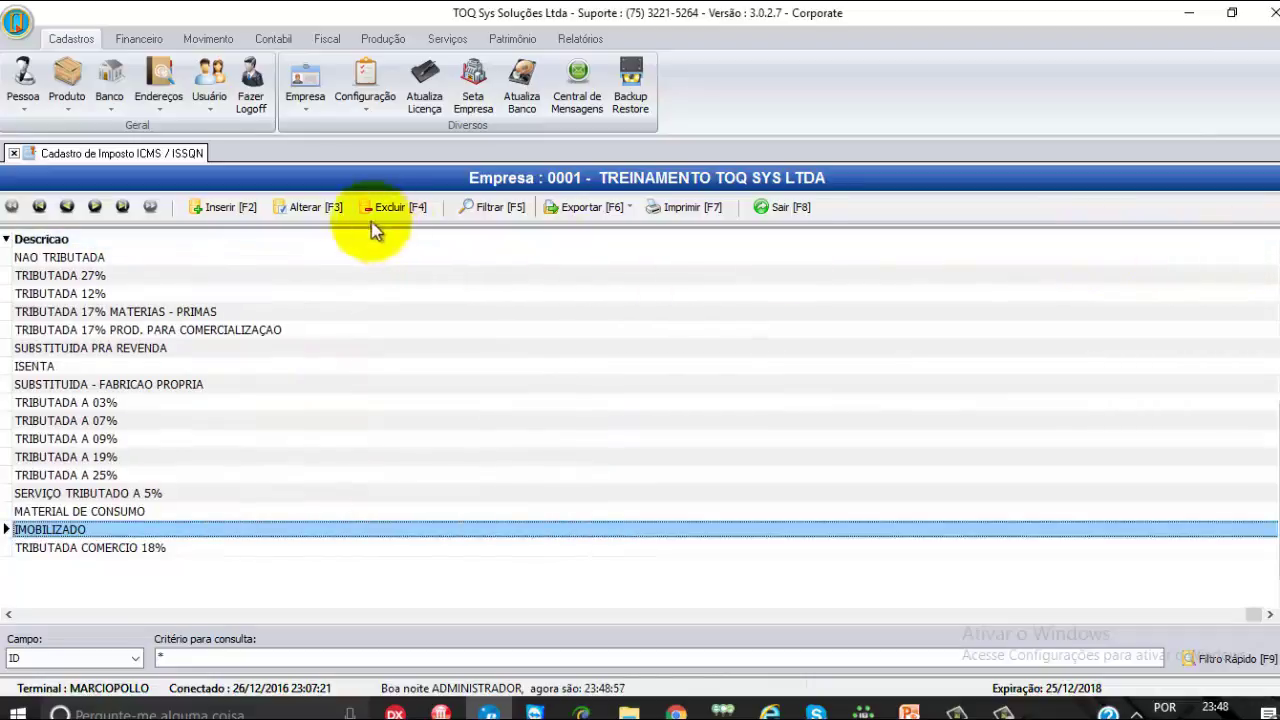
pyautogui.click(335, 212)
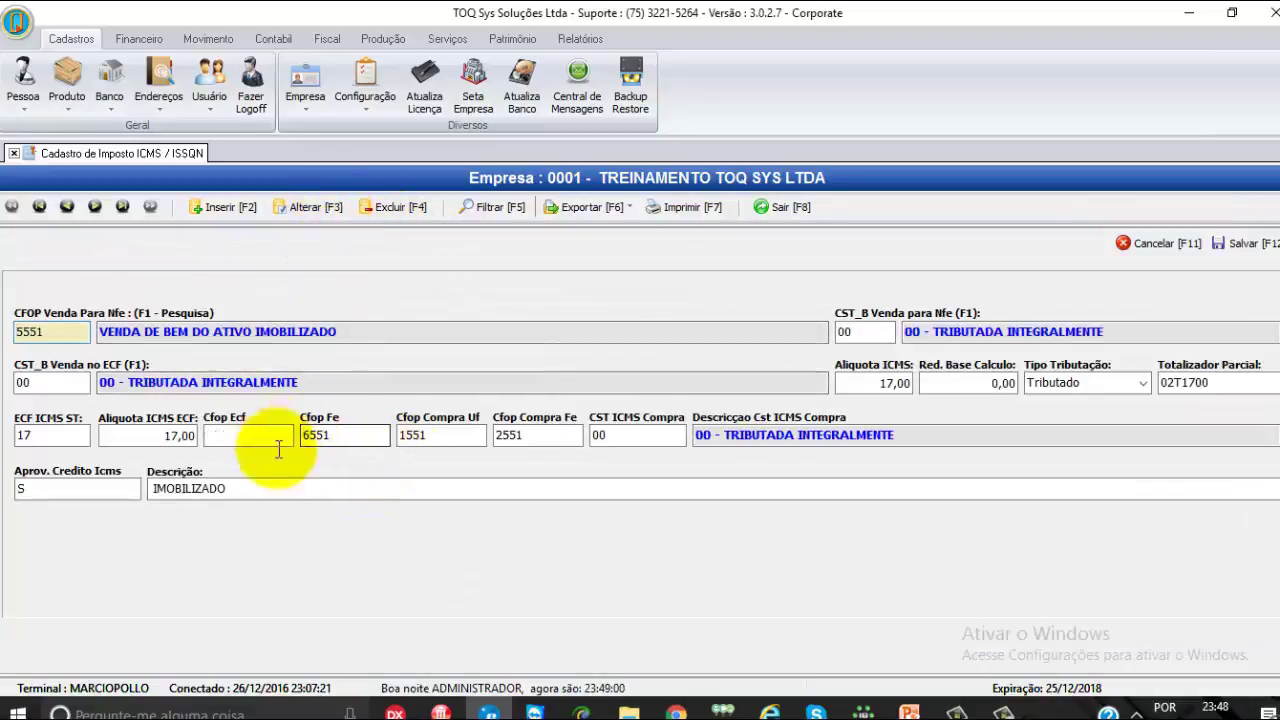
pyautogui.click(420, 440)
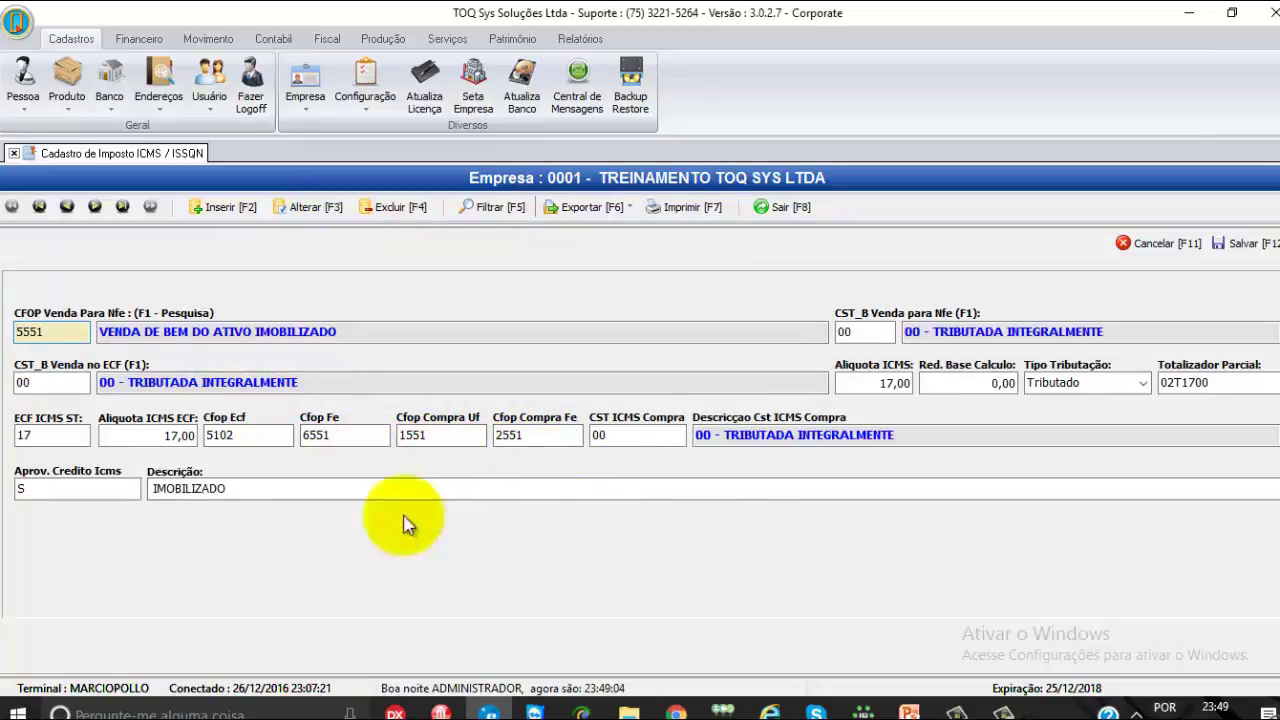
pyautogui.click(307, 491)
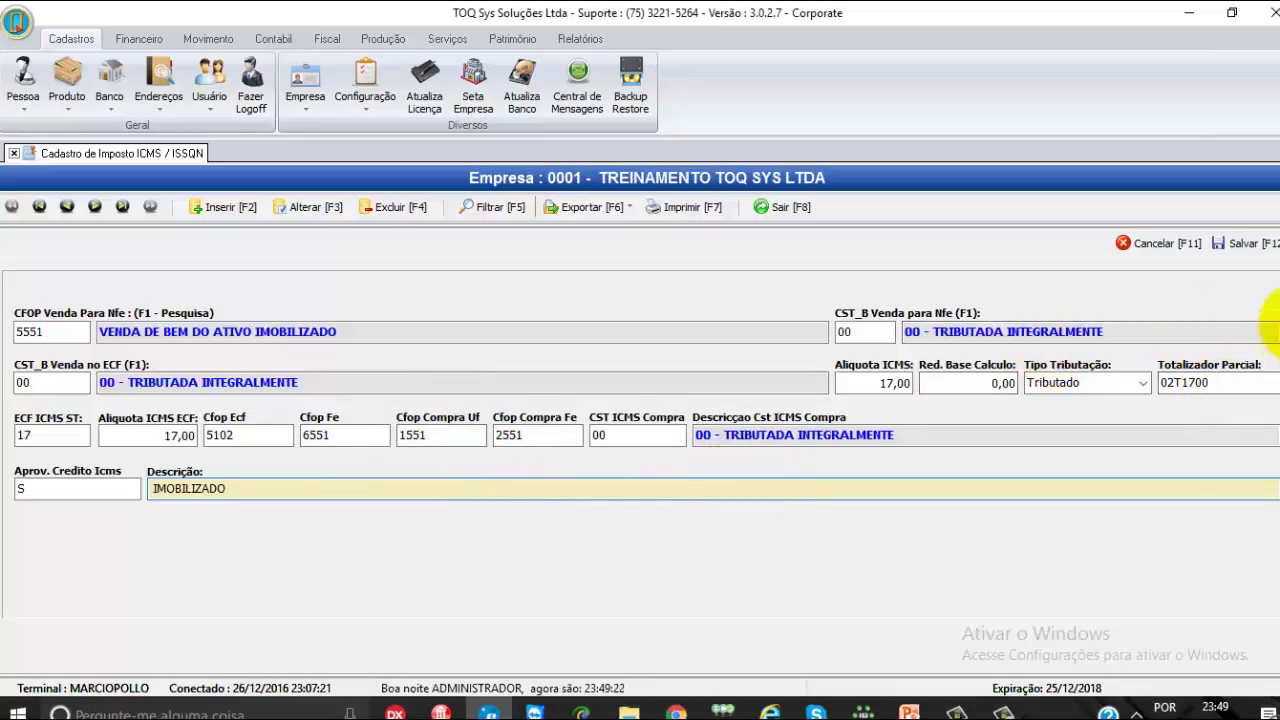
pyautogui.click(1245, 245)
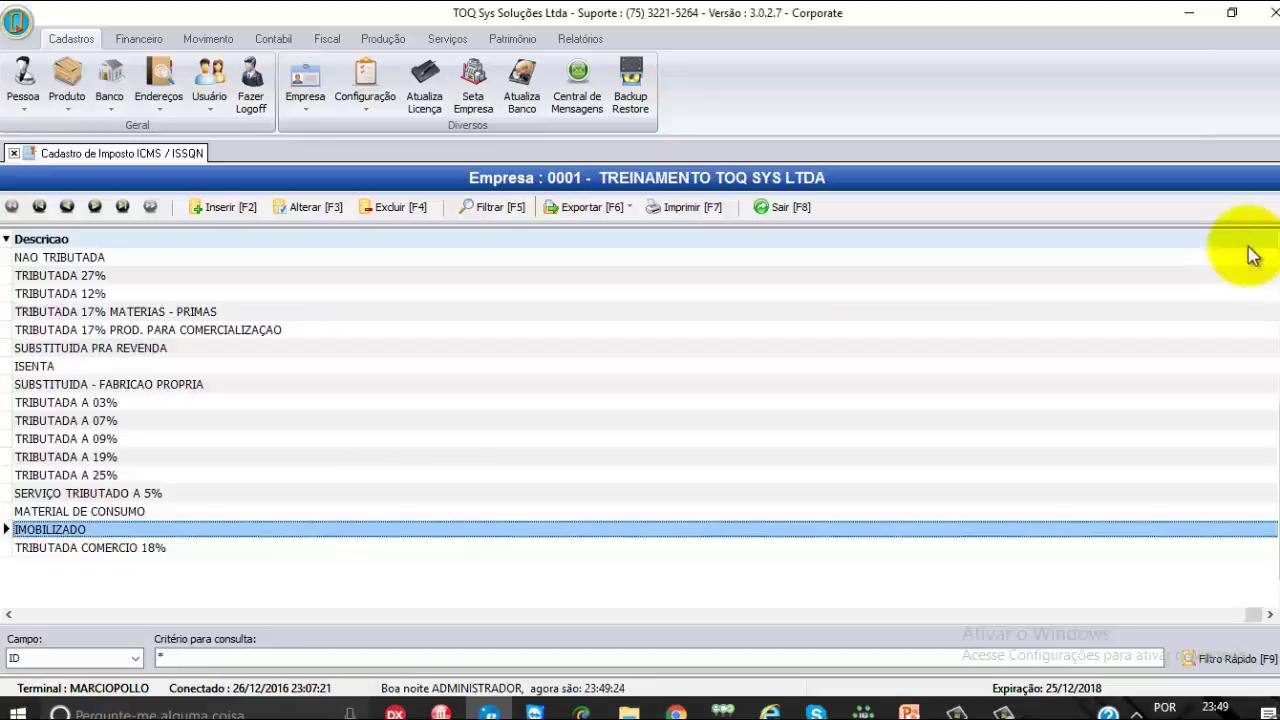
# Open the ISENTA record, check its CFOP and sale CST fields, and cancel the editing.
pyautogui.press('Down')
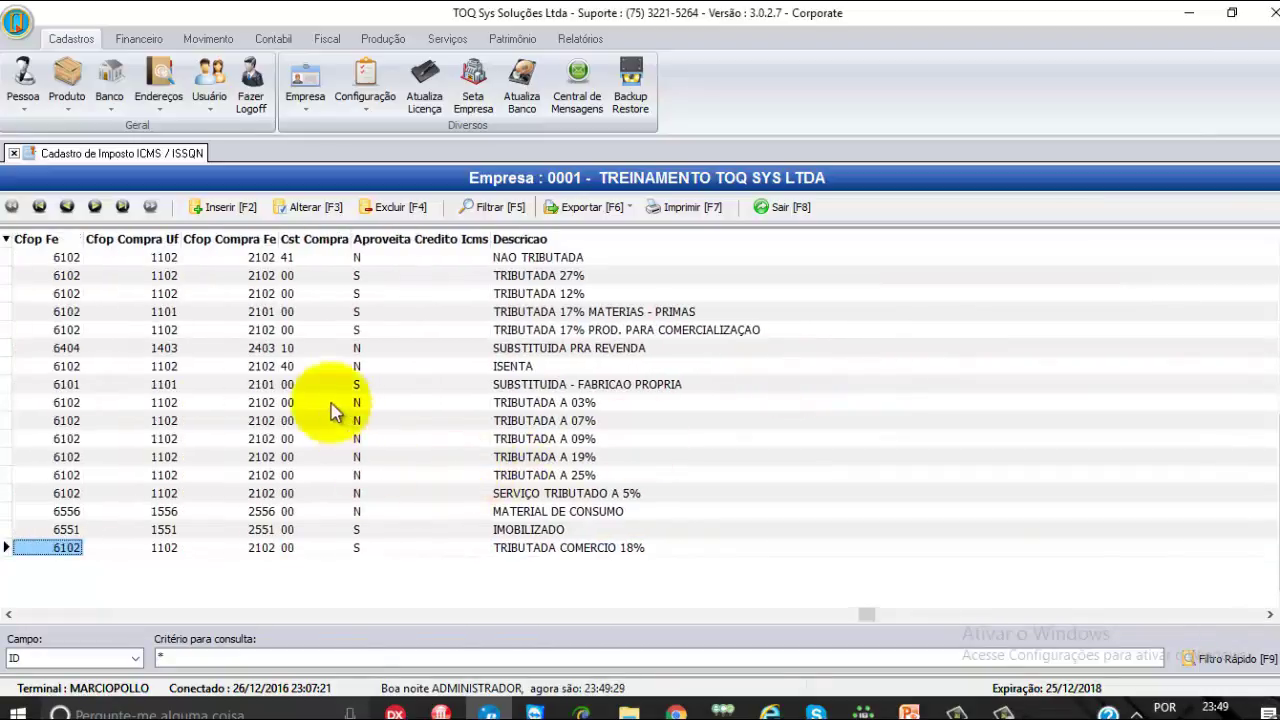
pyautogui.click(295, 366)
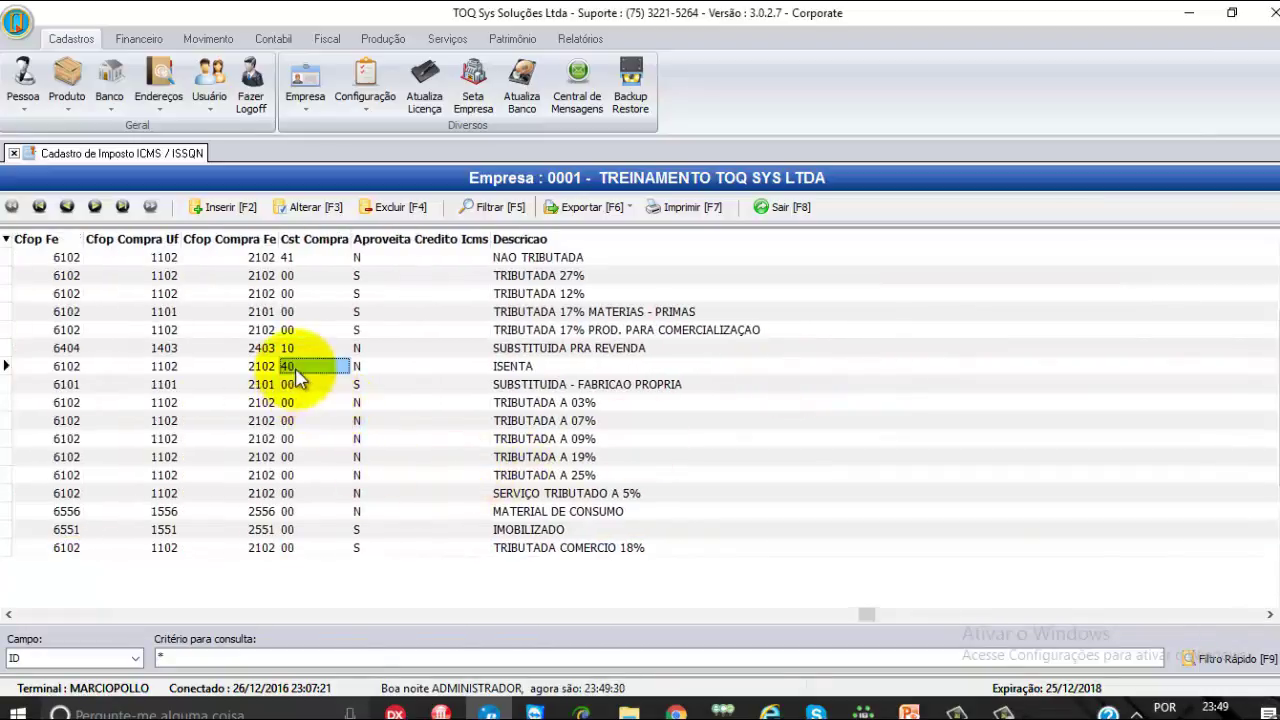
pyautogui.click(314, 210)
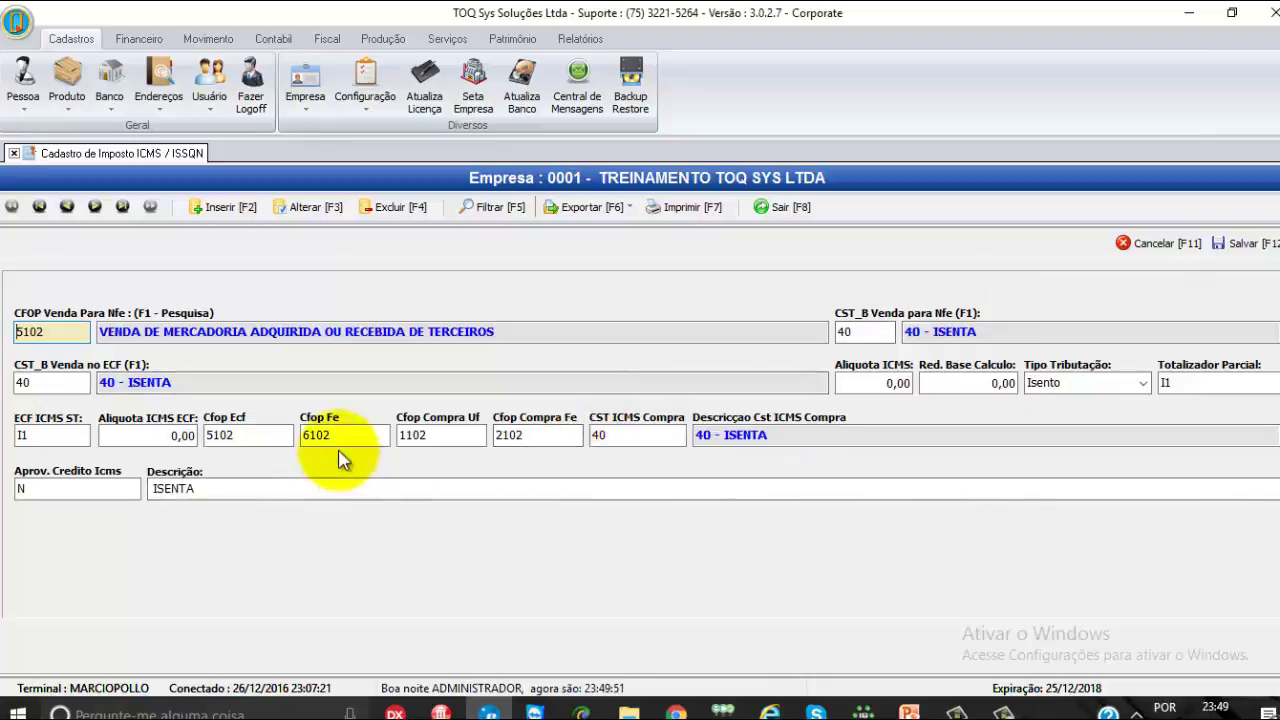
pyautogui.click(866, 331)
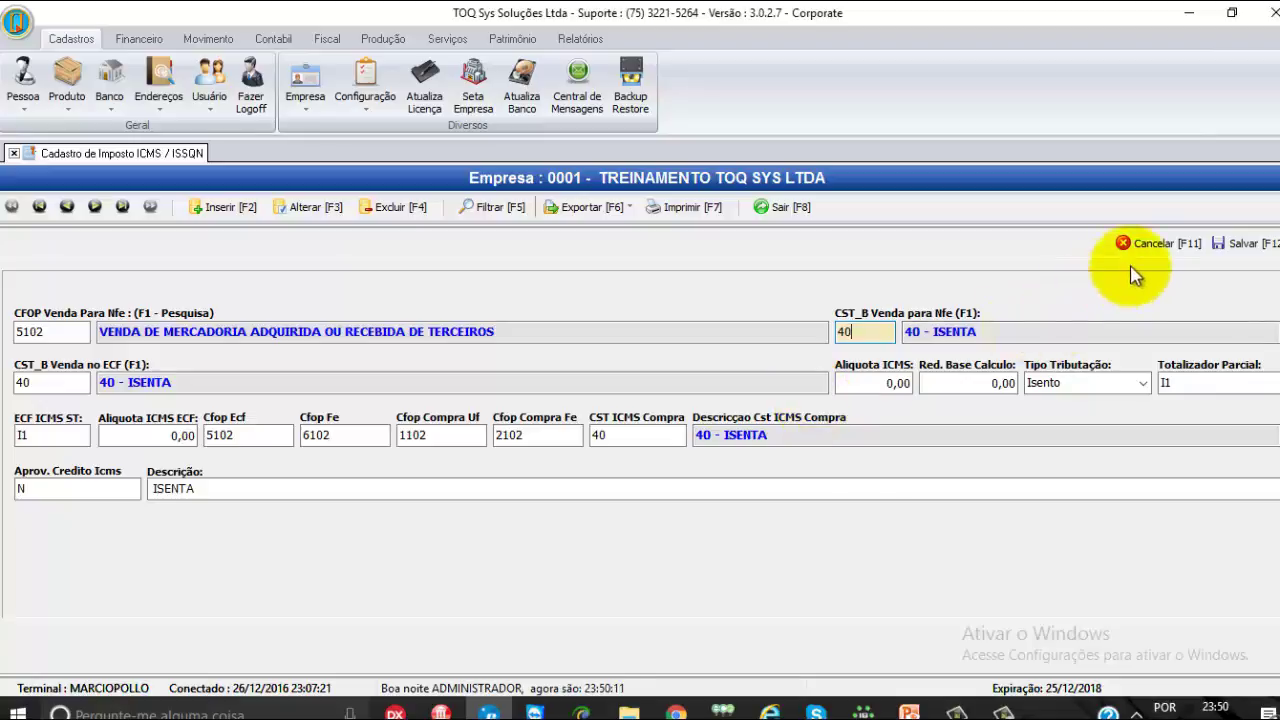
pyautogui.click(1157, 245)
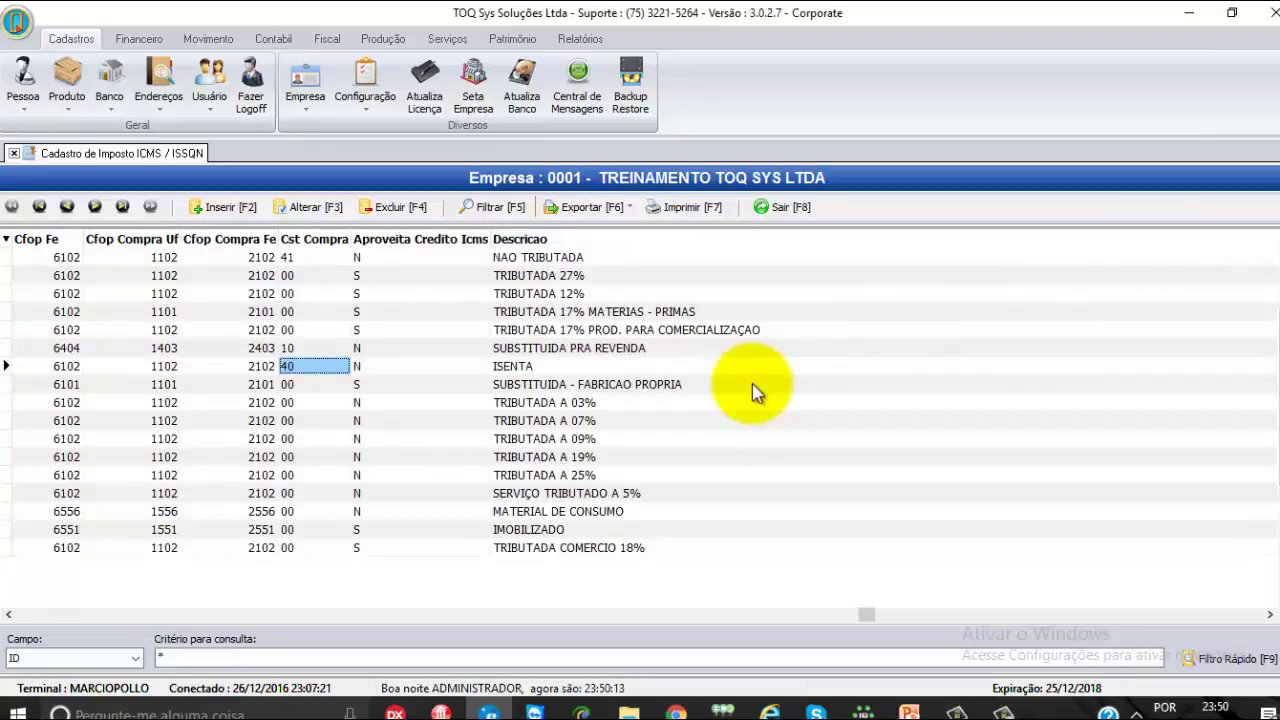
# Examine the ISENTA record's columns in the tax list, back to the ID and across to Totalizador Parcial.
pyautogui.press('Left')
pyautogui.press('Left')
pyautogui.press('Left')
pyautogui.press('Left')
pyautogui.press('Left')
pyautogui.press('Left')
pyautogui.press('Left')
pyautogui.press('Left')
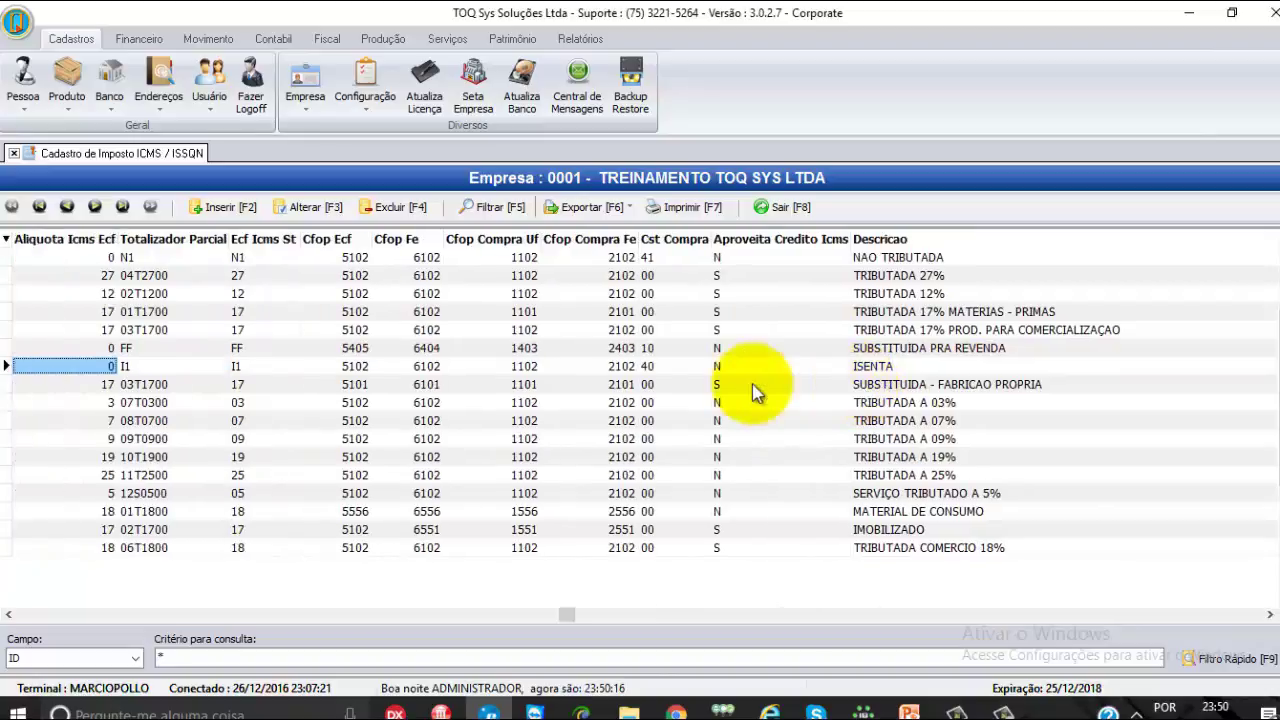
pyautogui.press('Left')
pyautogui.press('Left')
pyautogui.press('Left')
pyautogui.press('Left')
pyautogui.press('Left')
pyautogui.press('Left')
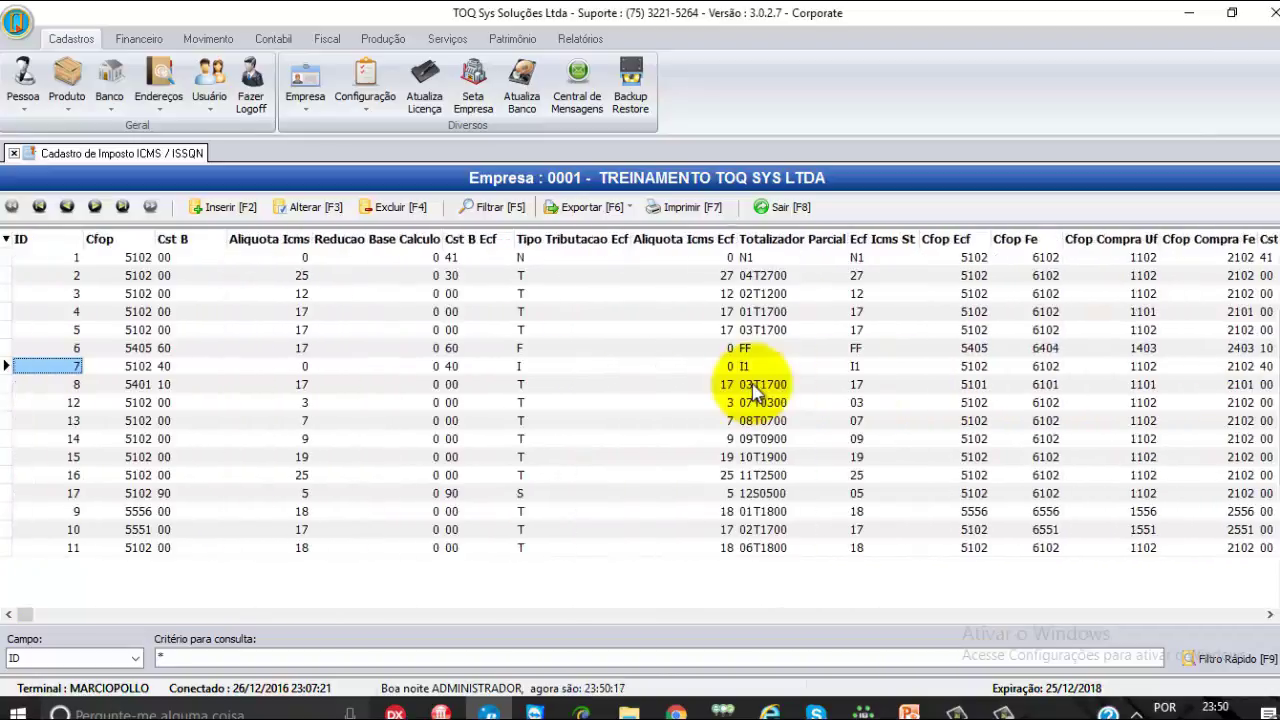
pyautogui.press('Right')
pyautogui.press('Right')
pyautogui.press('Right')
pyautogui.press('Right')
pyautogui.press('Right')
pyautogui.press('Right')
pyautogui.press('Right')
pyautogui.press('Right')
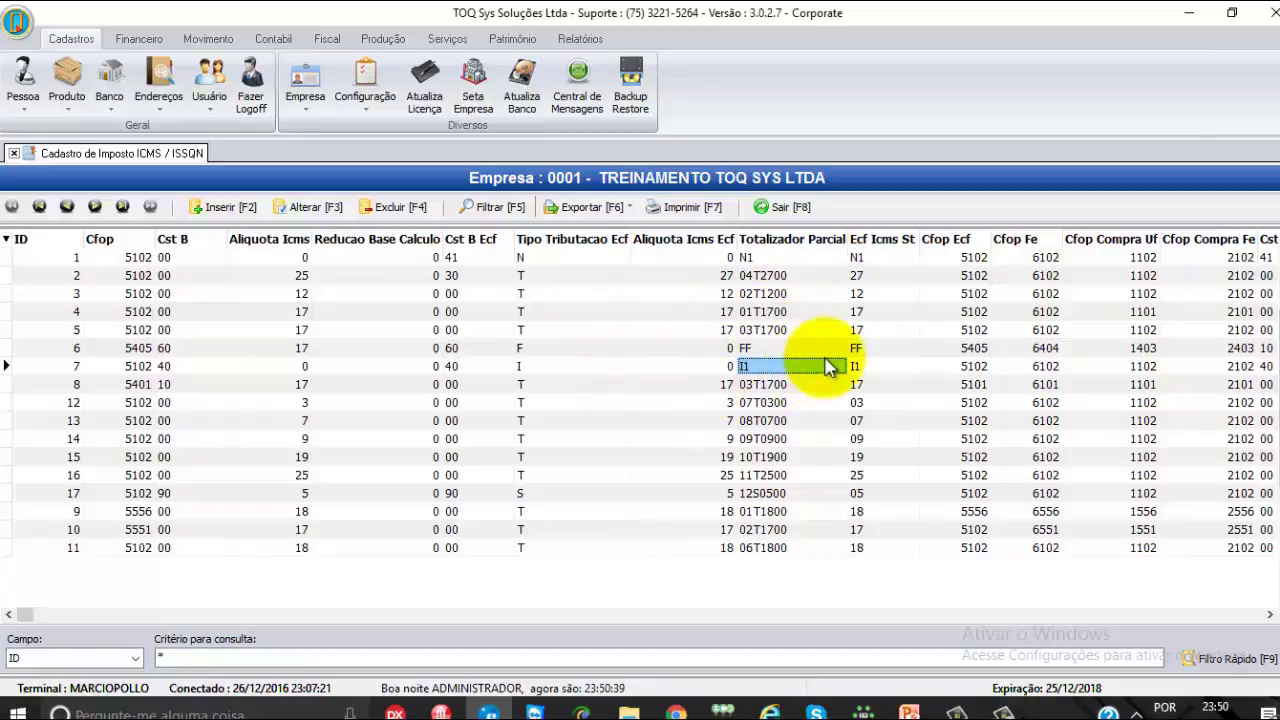
# Finish reviewing the ISENTA record back to its Cfop column and close the ICMS/ISSQN tax register.
pyautogui.press('Left')
pyautogui.press('Left')
pyautogui.press('Left')
pyautogui.press('Left')
pyautogui.press('Left')
pyautogui.press('Left')
pyautogui.press('Left')
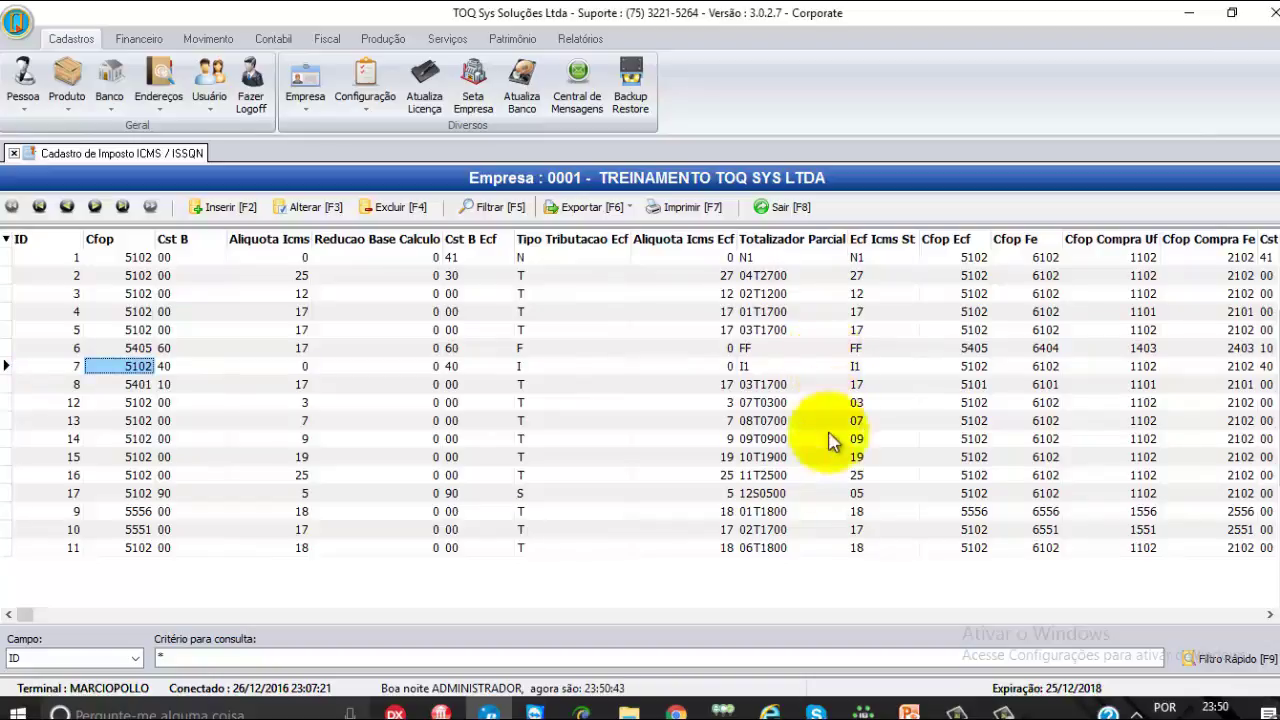
pyautogui.click(782, 209)
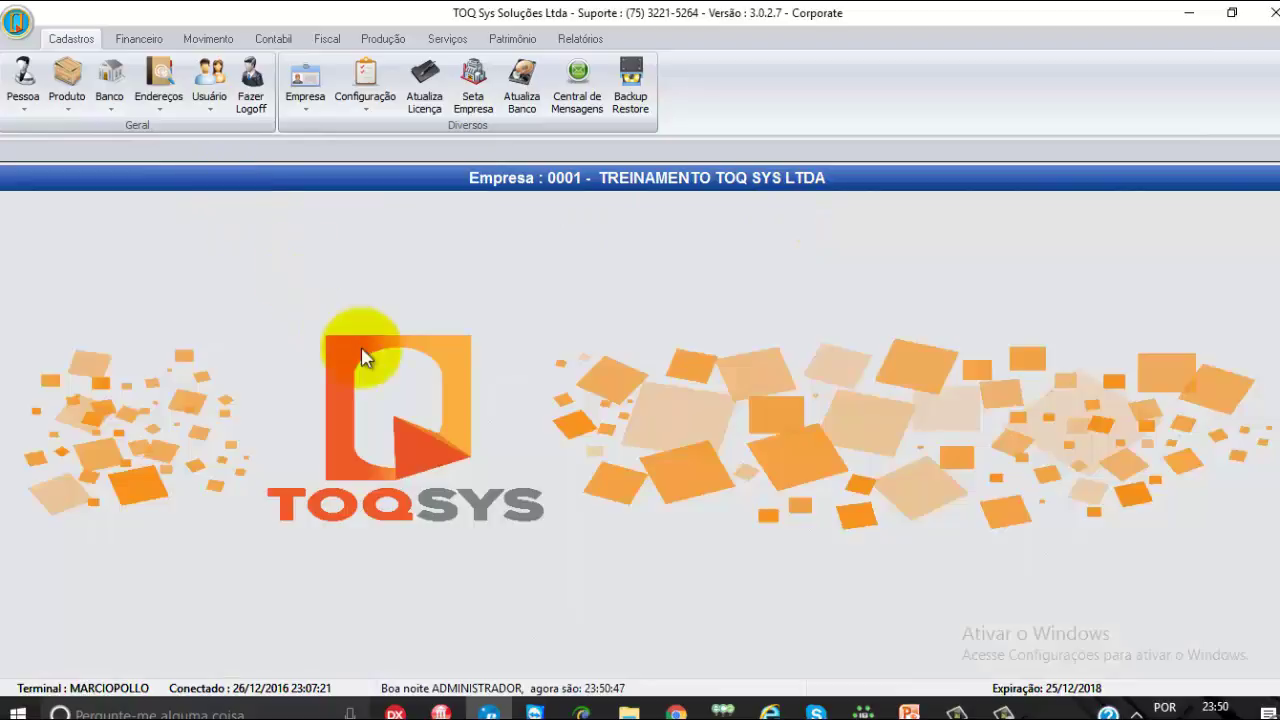